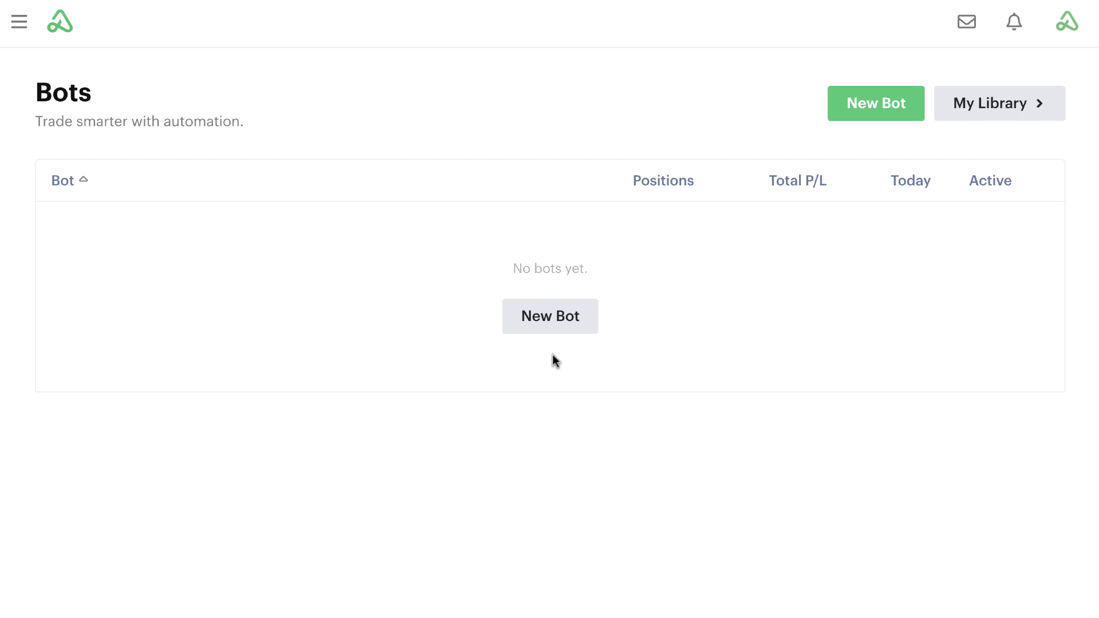
# - Create a bot named "Simple Trend w/ Stocks Bot" with the default allocation and position limits, and open it
pyautogui.click(557, 324)
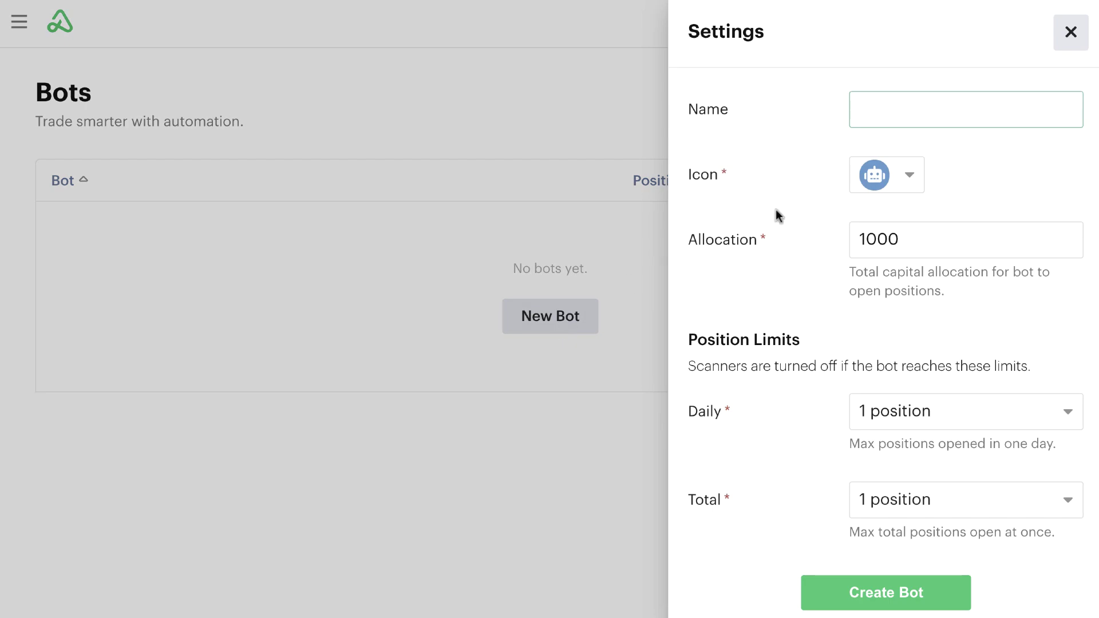
pyautogui.write('Simple Trend w/')
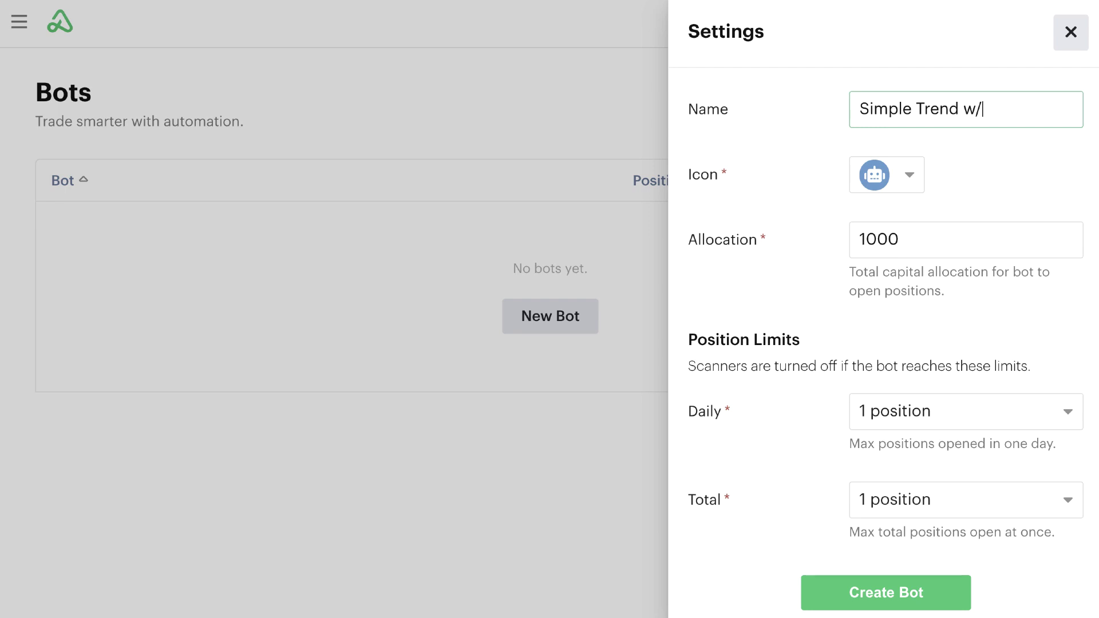
pyautogui.write(' Stocks Bot')
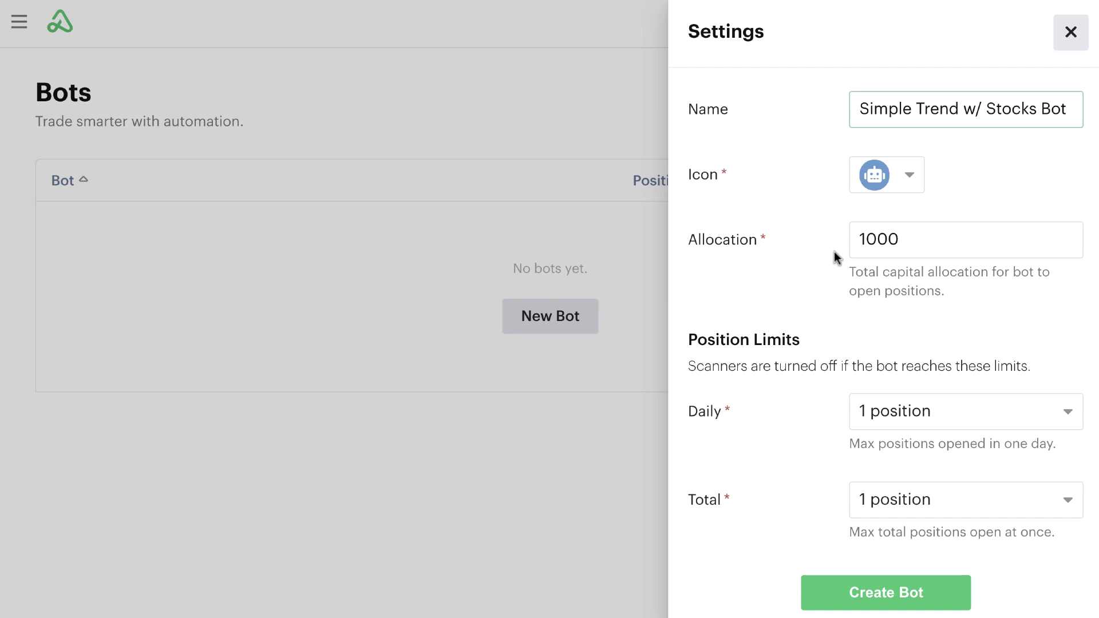
pyautogui.scroll(-1, 836, 257)
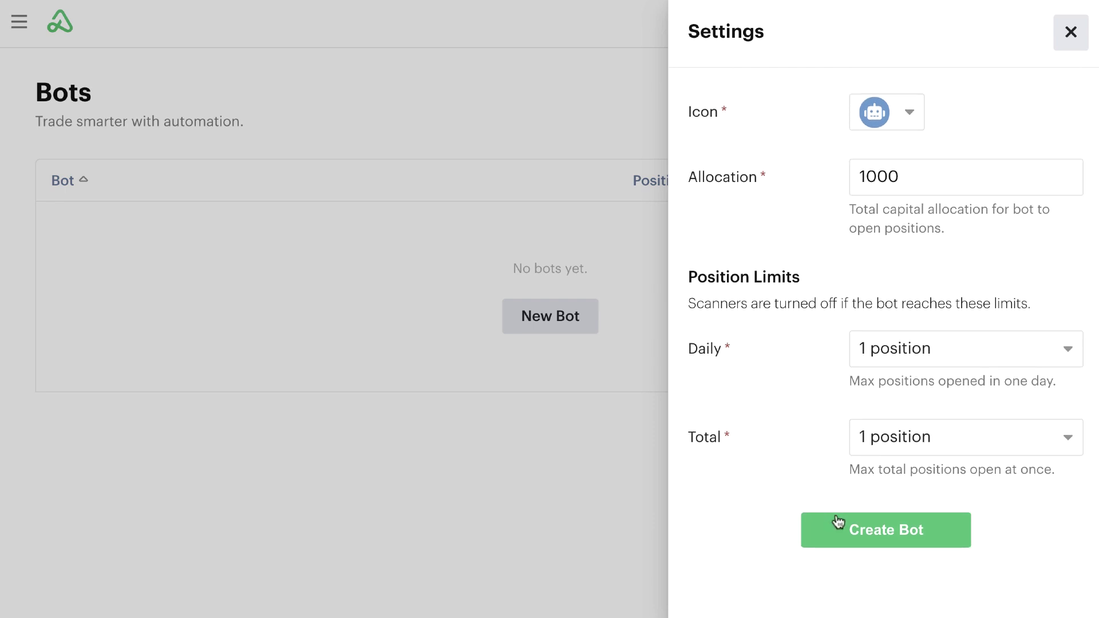
pyautogui.click(847, 535)
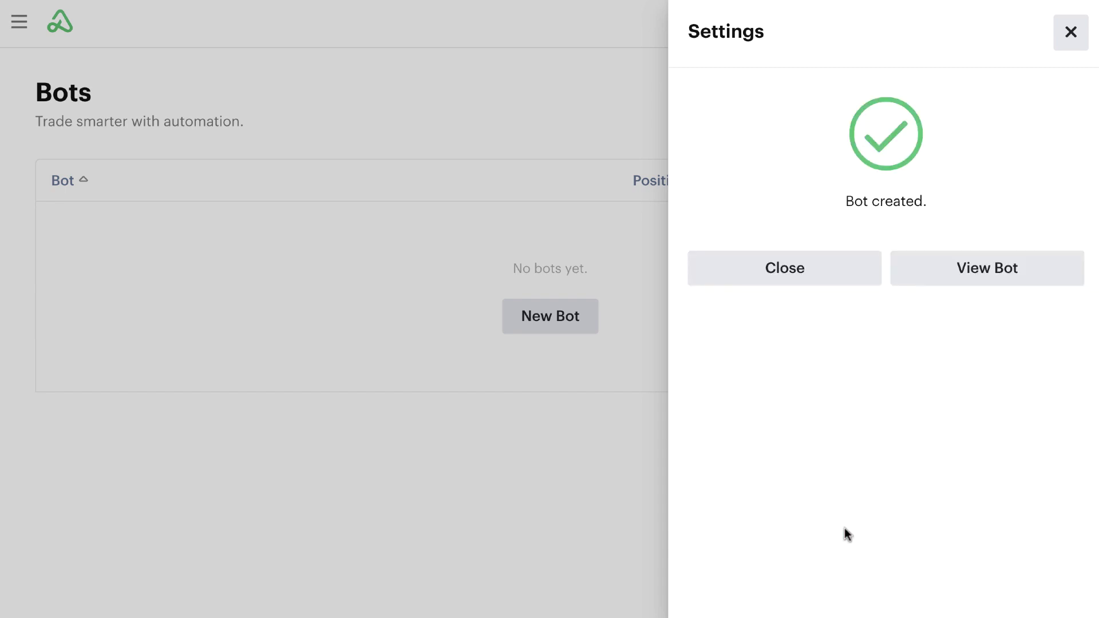
pyautogui.click(974, 273)
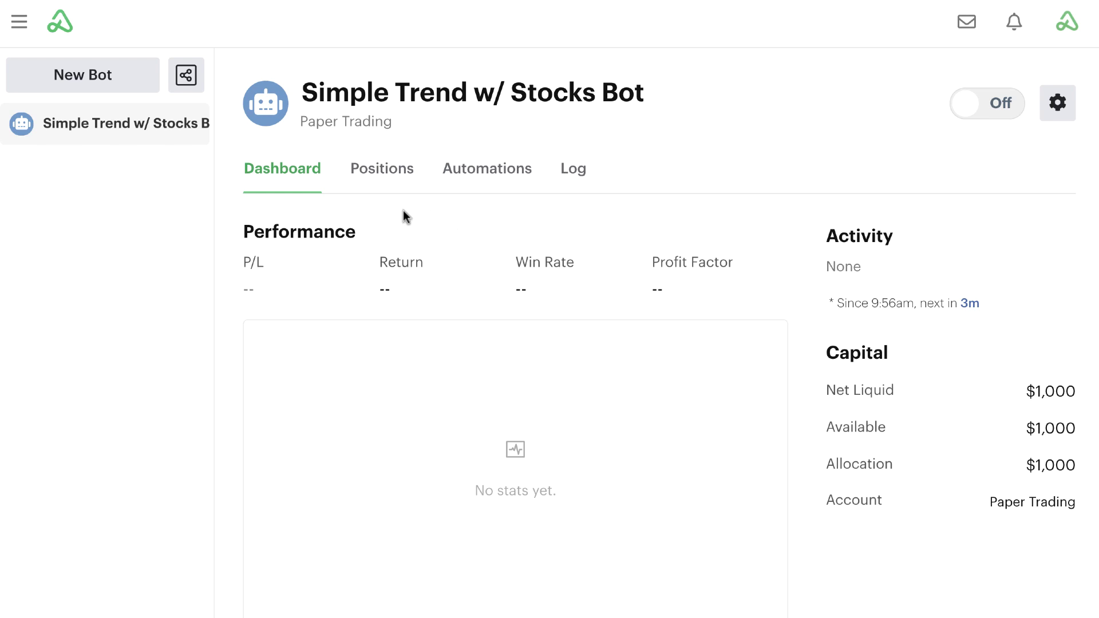
# - Add a scanner to the bot's automations and create a new automation for it
pyautogui.click(383, 167)
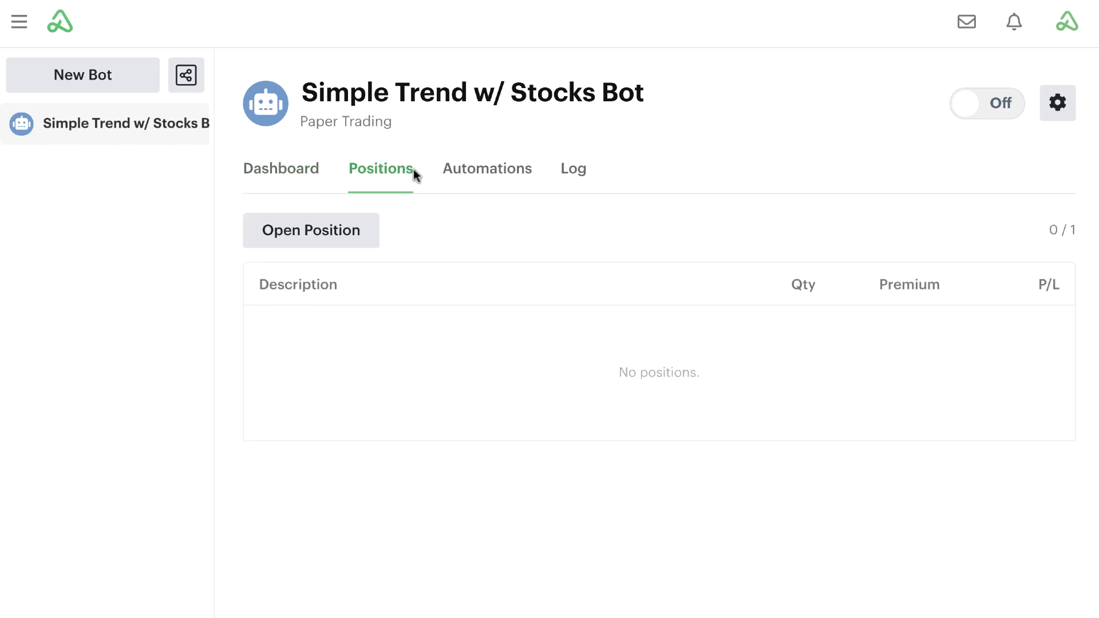
pyautogui.click(473, 168)
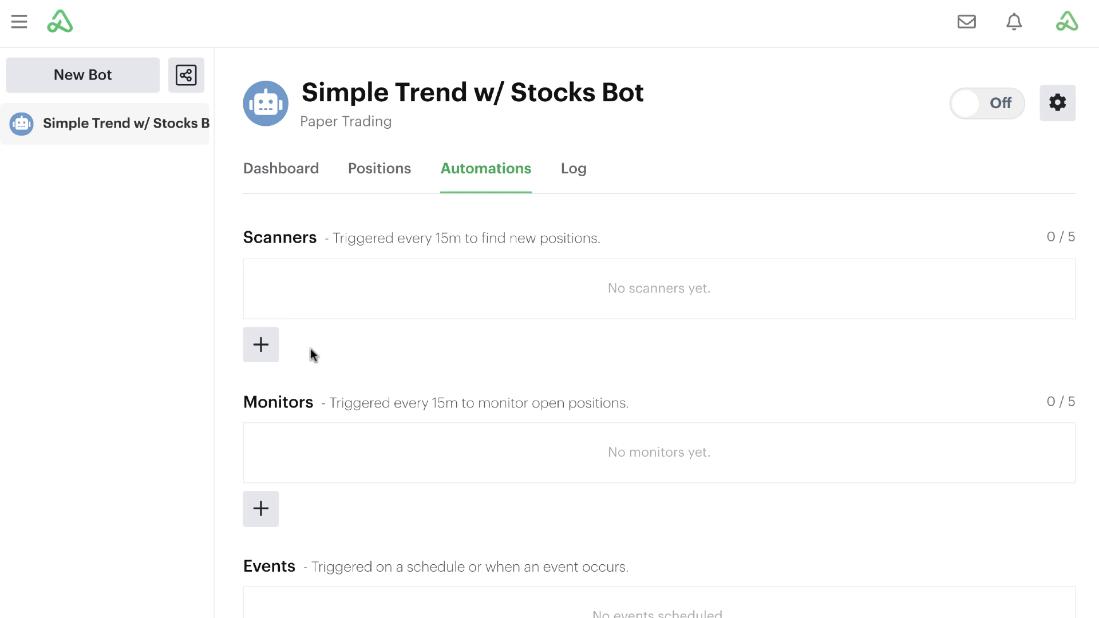
pyautogui.click(262, 345)
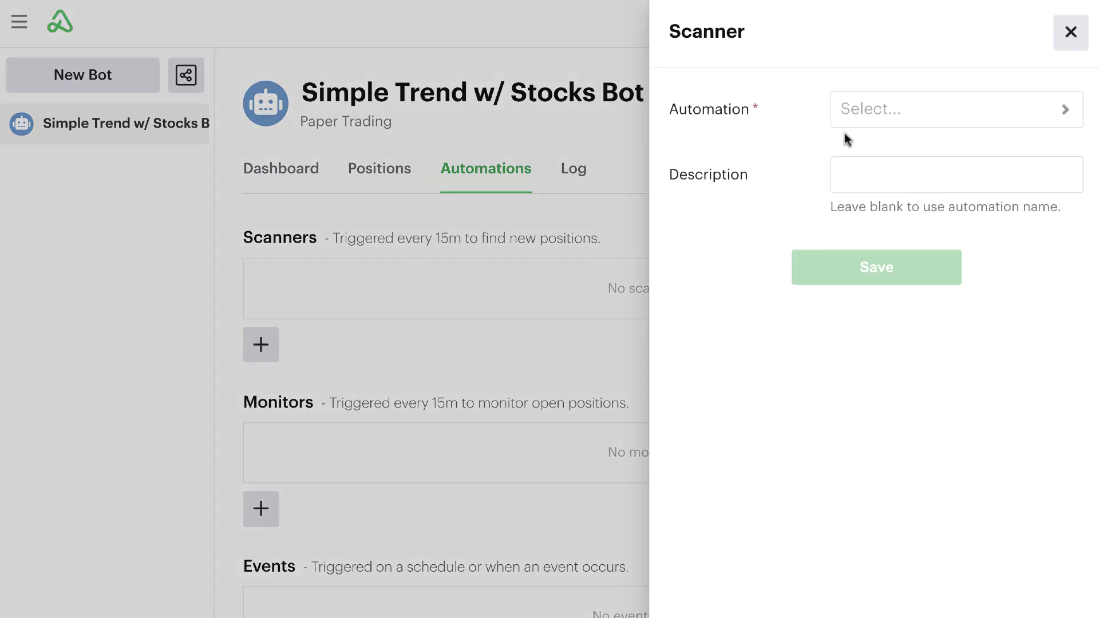
pyautogui.click(898, 115)
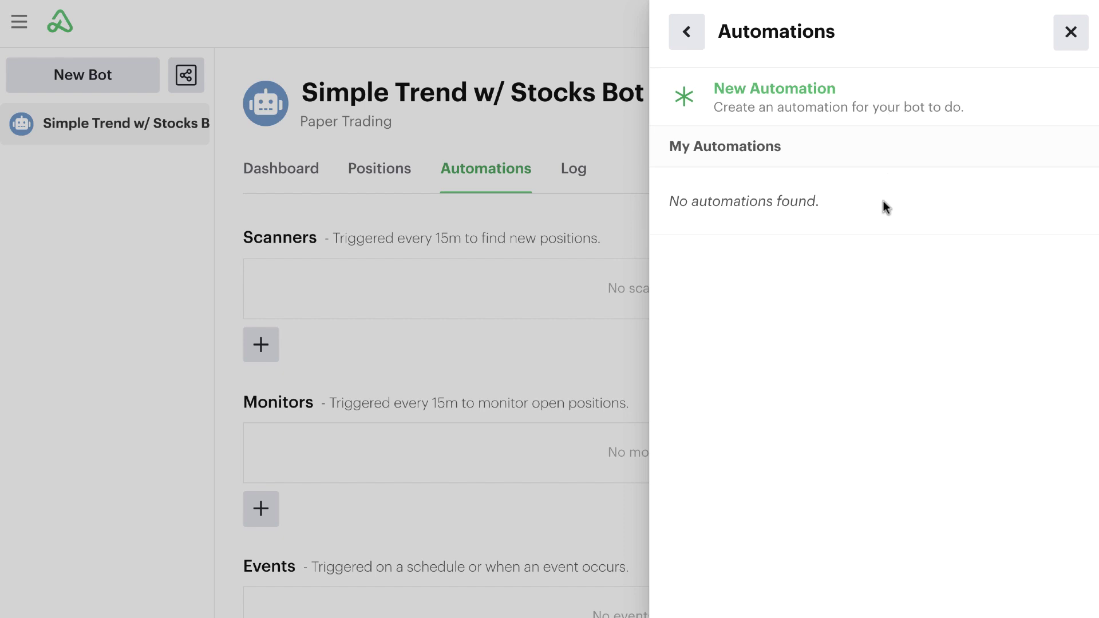
pyautogui.click(841, 106)
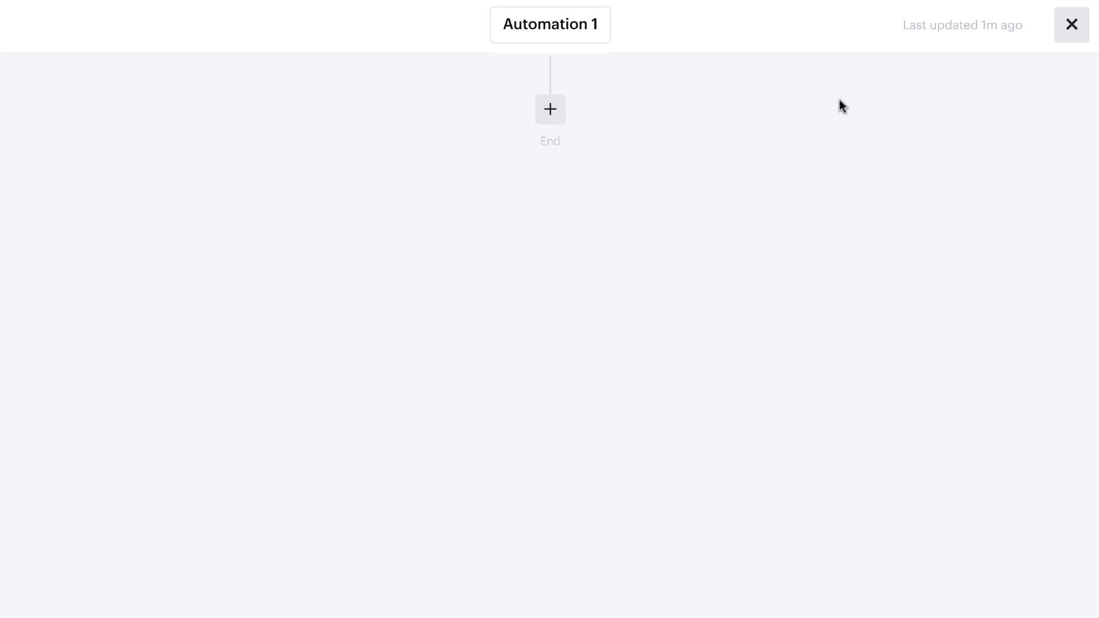
# - Rename the automation "Trend Scanner for Stocks", add it to My Library, and save its settings
pyautogui.click(581, 32)
pyautogui.click(748, 109)
pyautogui.doubleClick(746, 108)
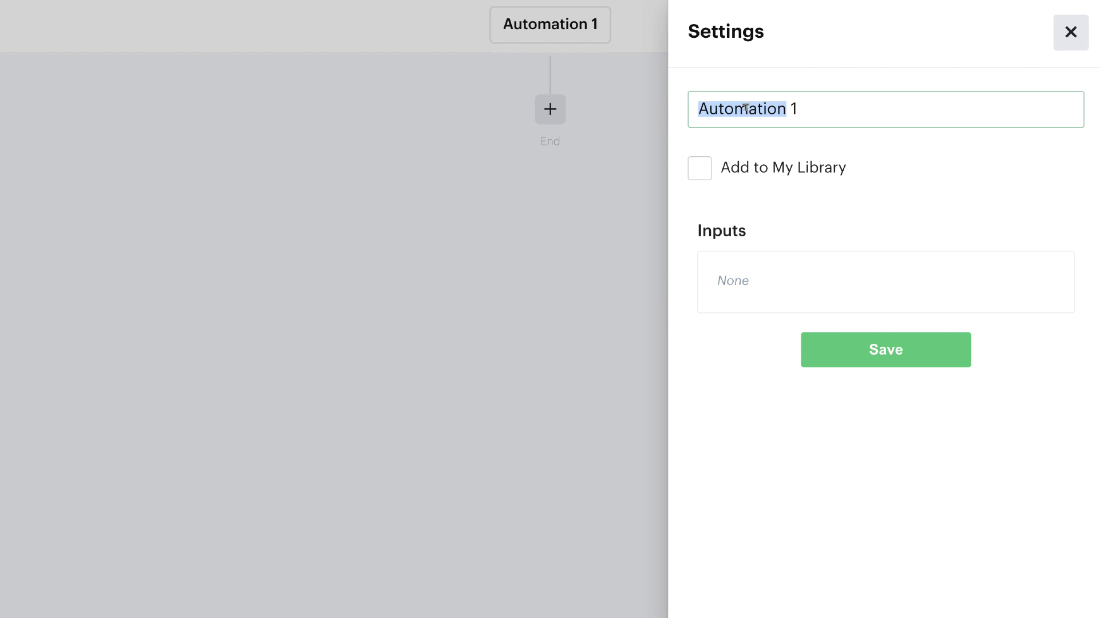
pyautogui.tripleClick(746, 108)
pyautogui.write('Trend Scan')
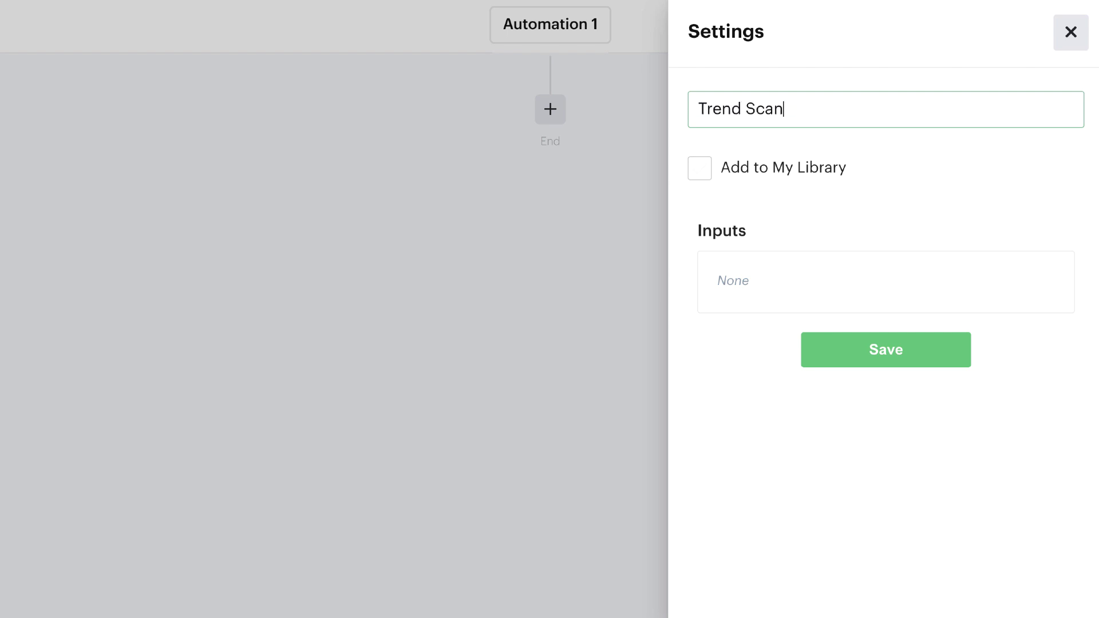
pyautogui.write('ner for Stocks')
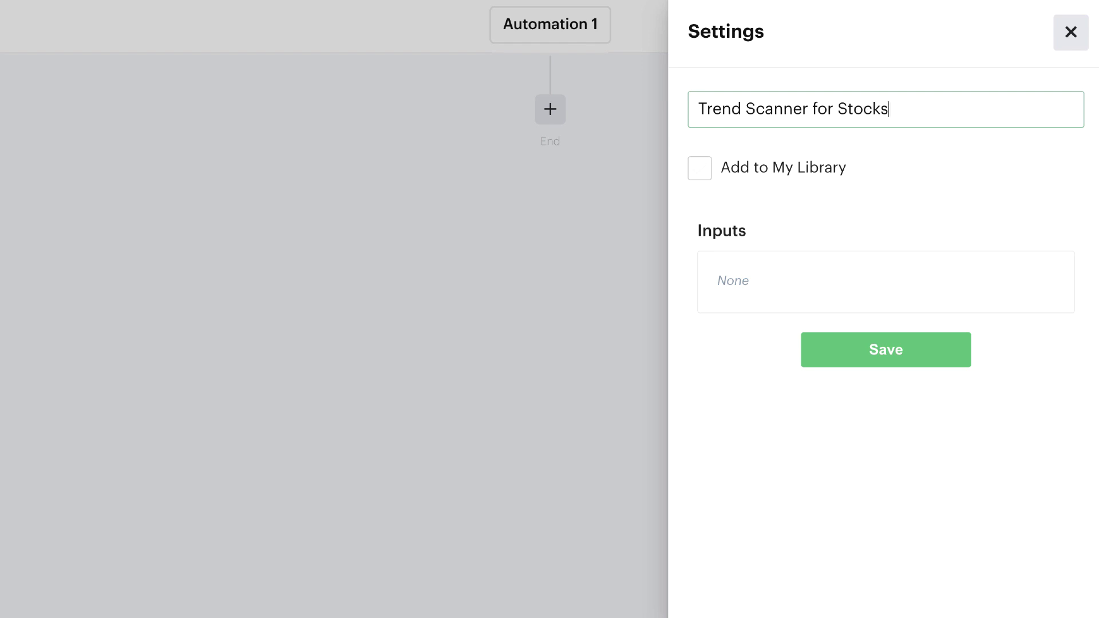
pyautogui.click(701, 170)
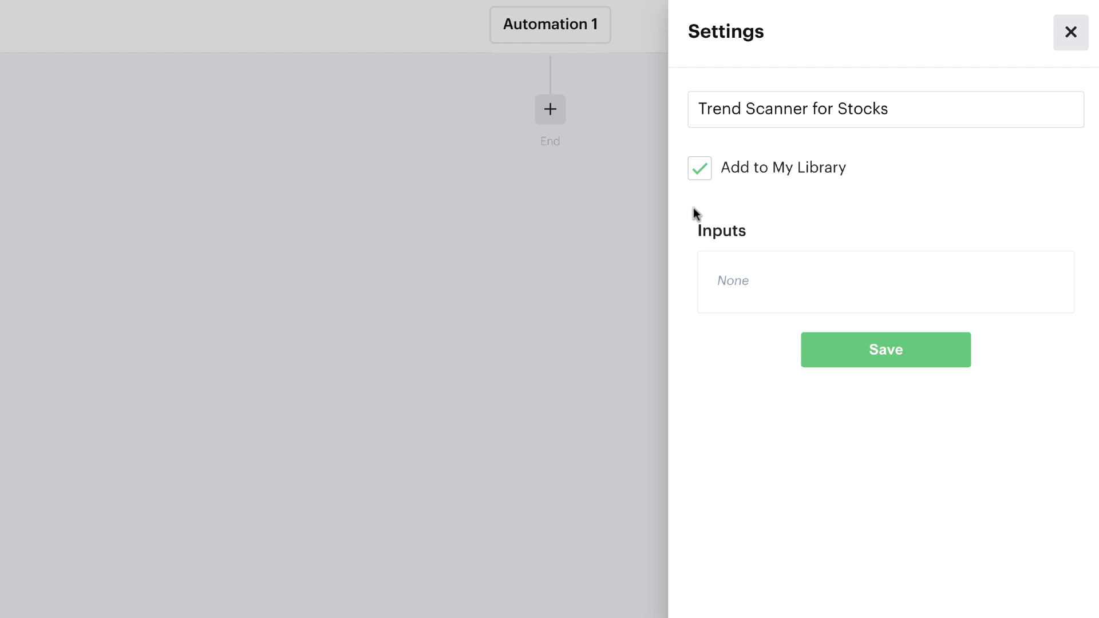
pyautogui.click(849, 355)
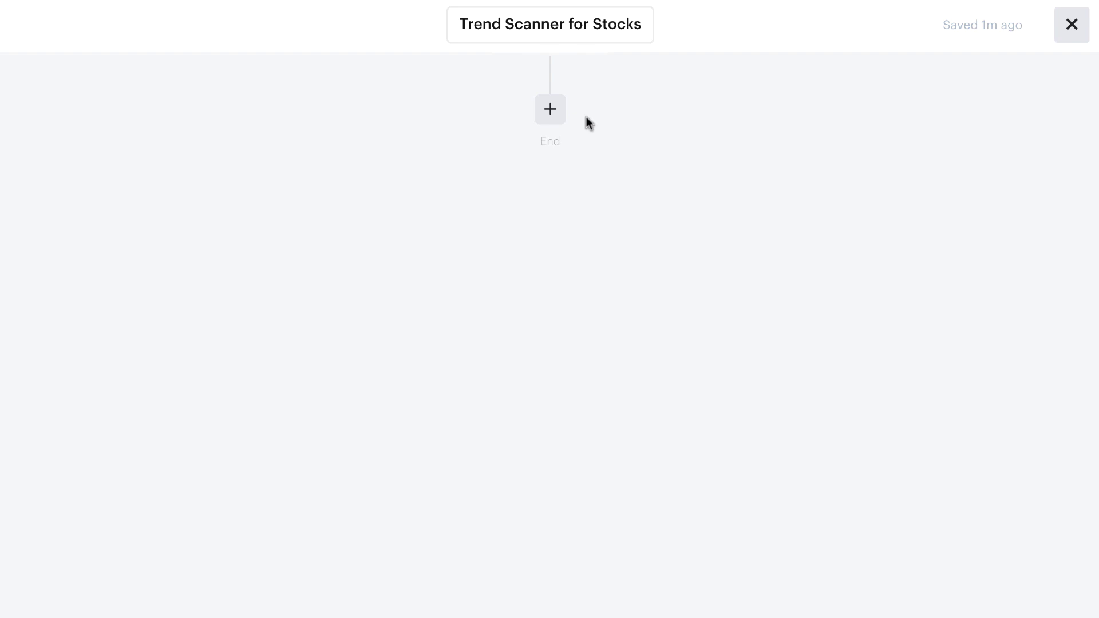
# - Add a decision with the criterion that a symbol's price is above its moving average, using SPY as the symbol
pyautogui.click(550, 110)
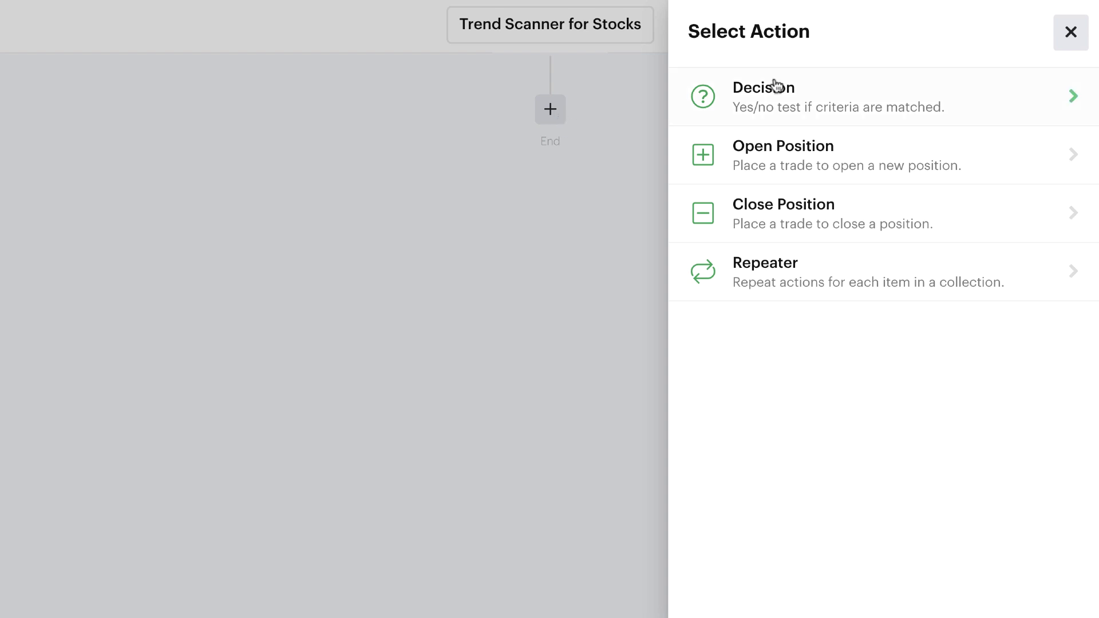
pyautogui.click(865, 96)
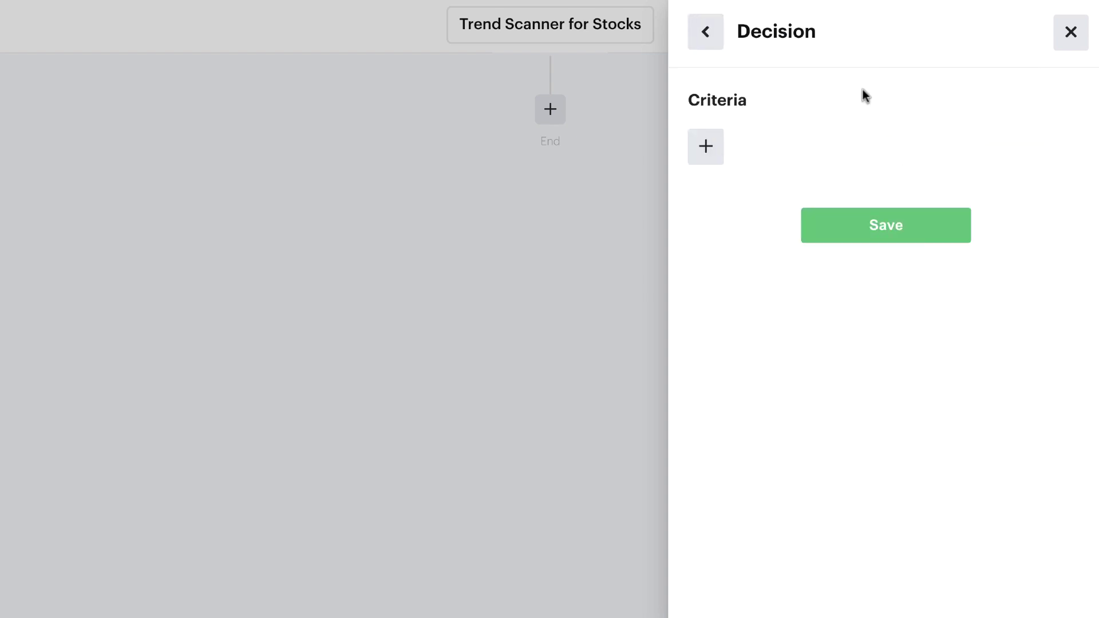
pyautogui.click(708, 147)
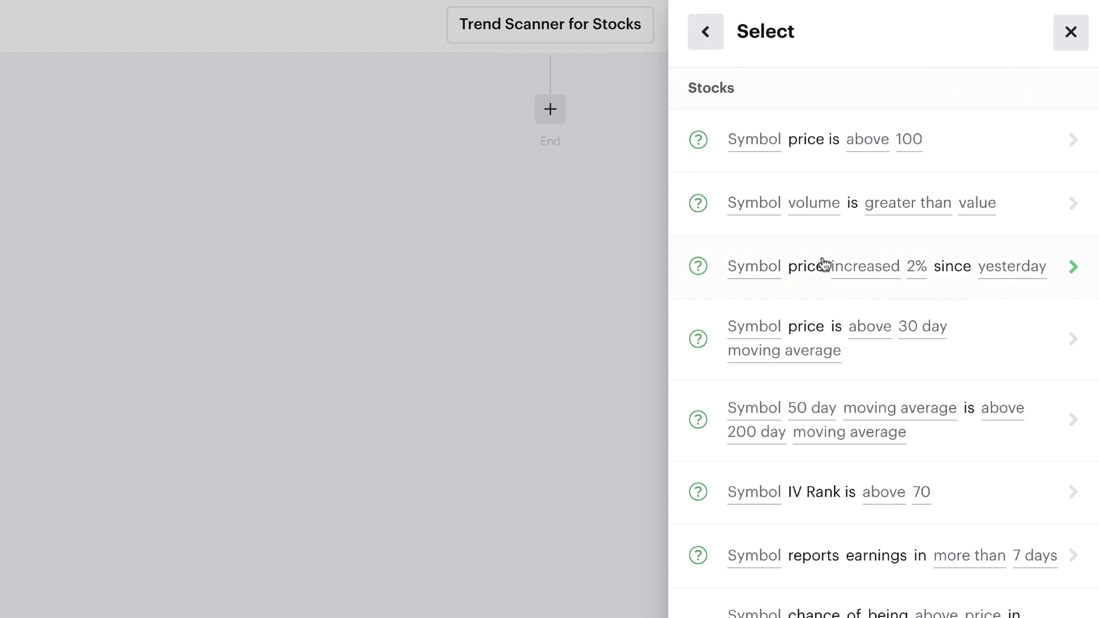
pyautogui.click(858, 355)
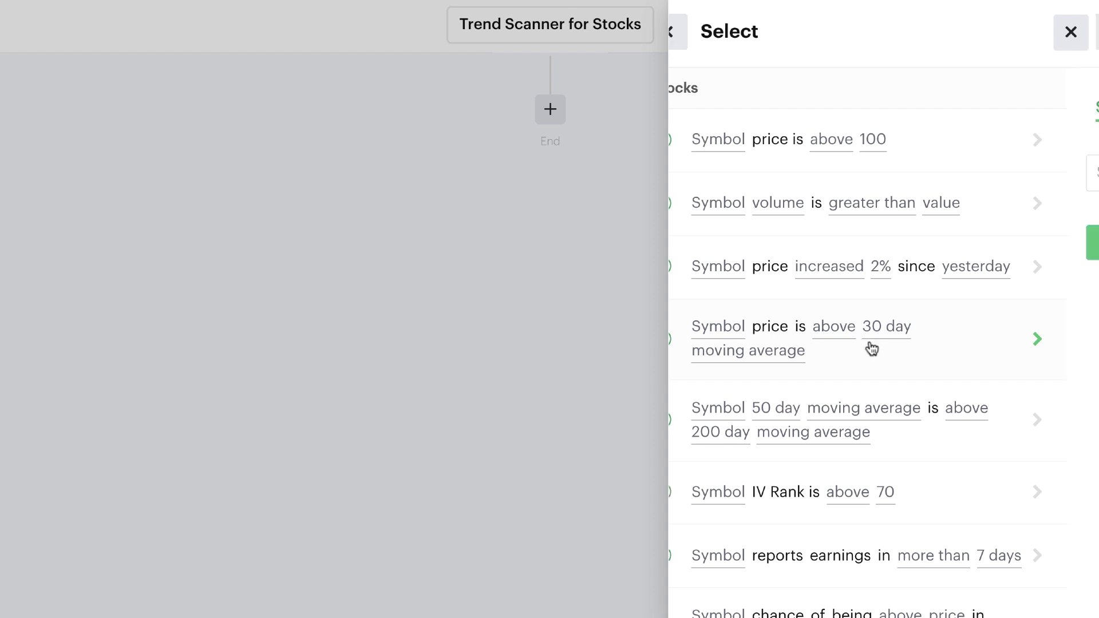
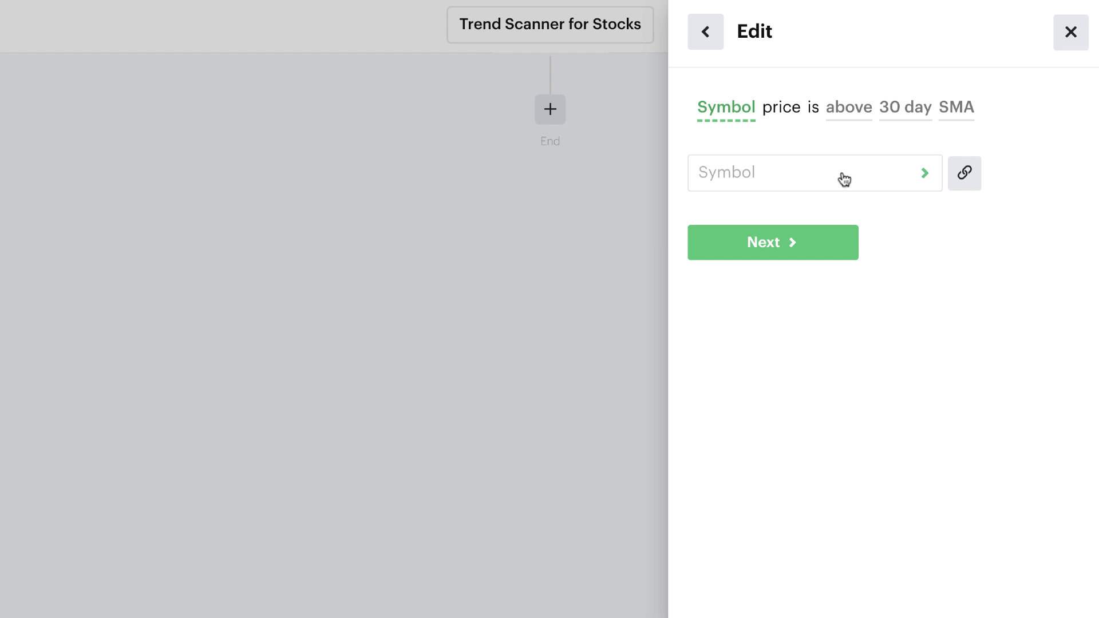
pyautogui.click(845, 179)
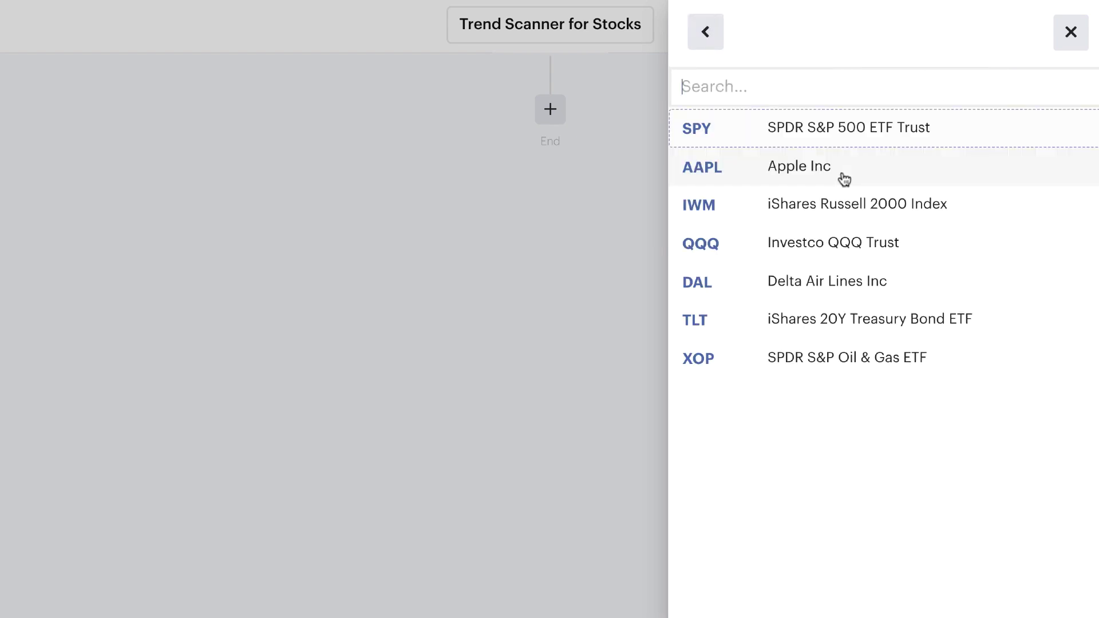
pyautogui.click(825, 132)
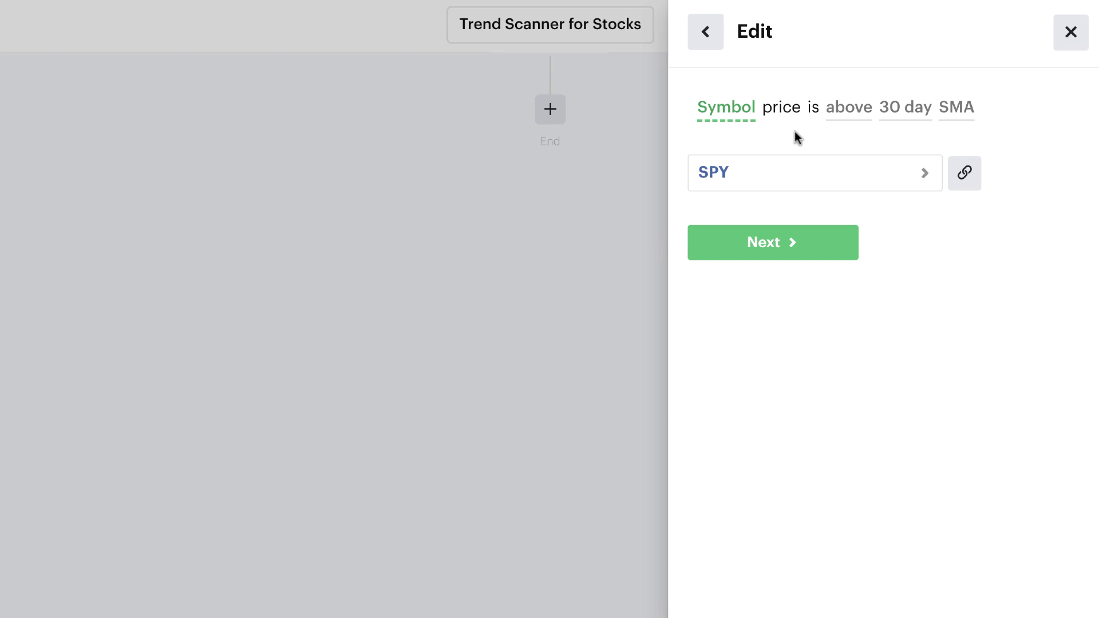
pyautogui.click(774, 242)
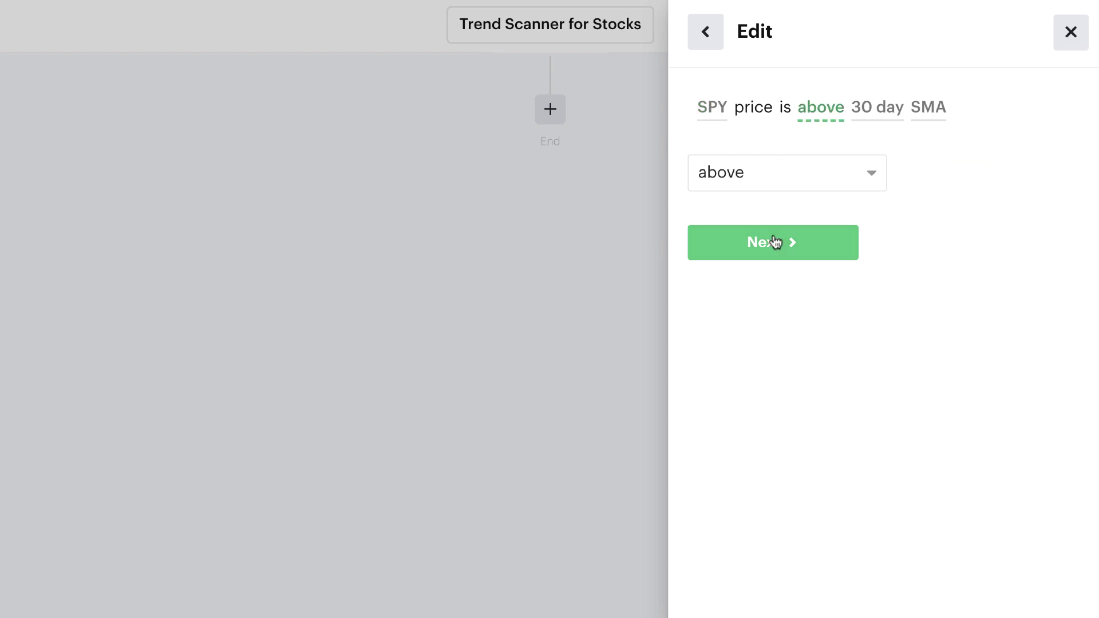
# - Link the criterion's symbol to a new automation input labelled "Ticker" with SPY as its default value
pyautogui.click(717, 122)
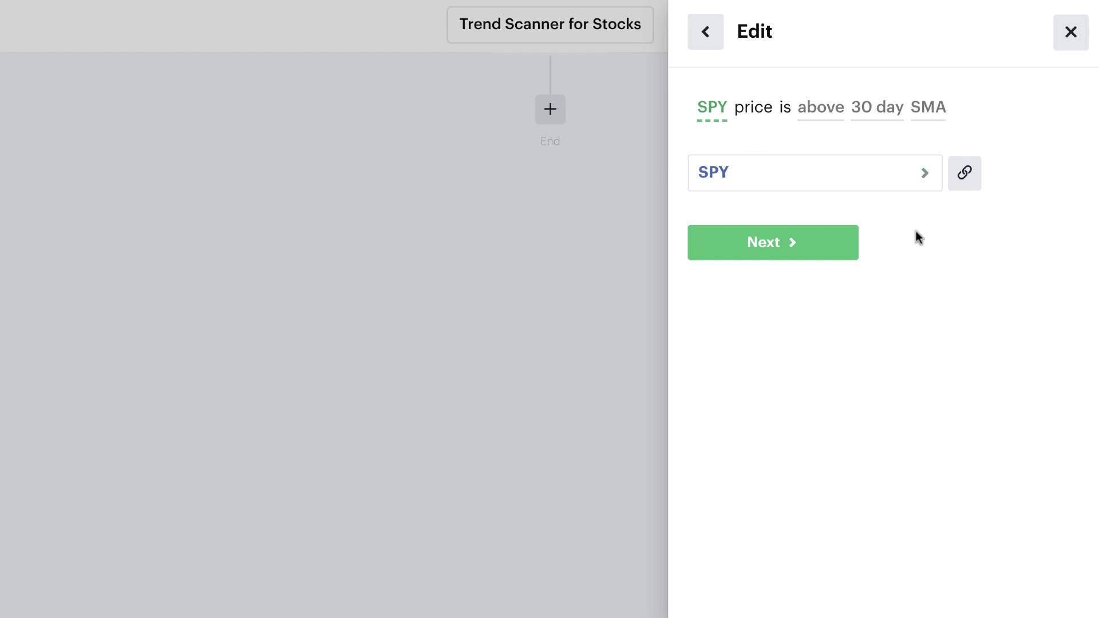
pyautogui.click(965, 182)
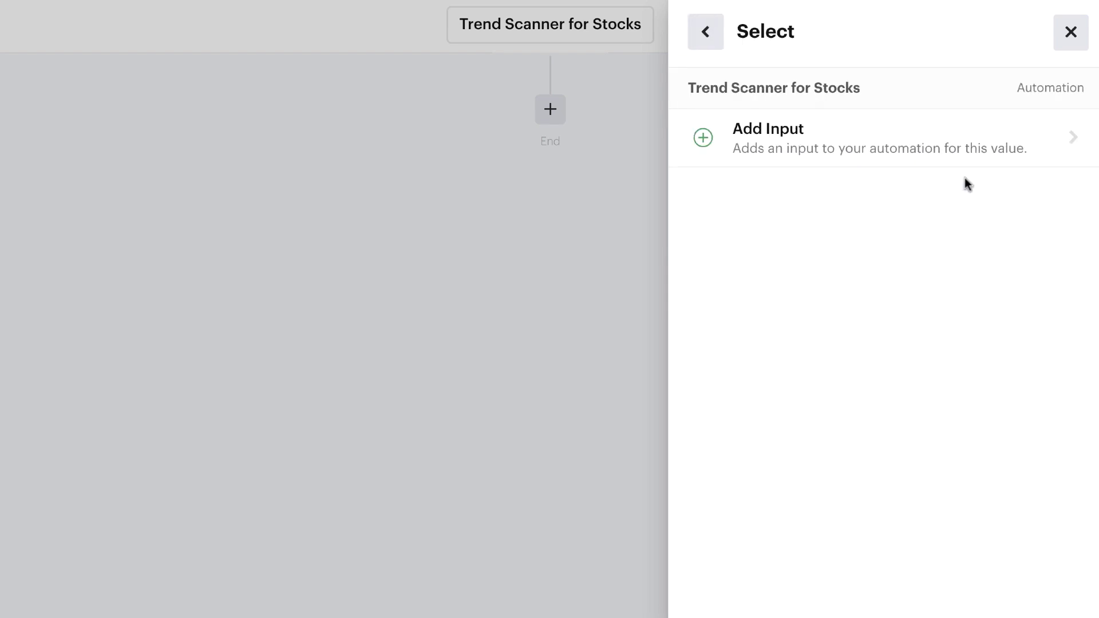
pyautogui.click(841, 137)
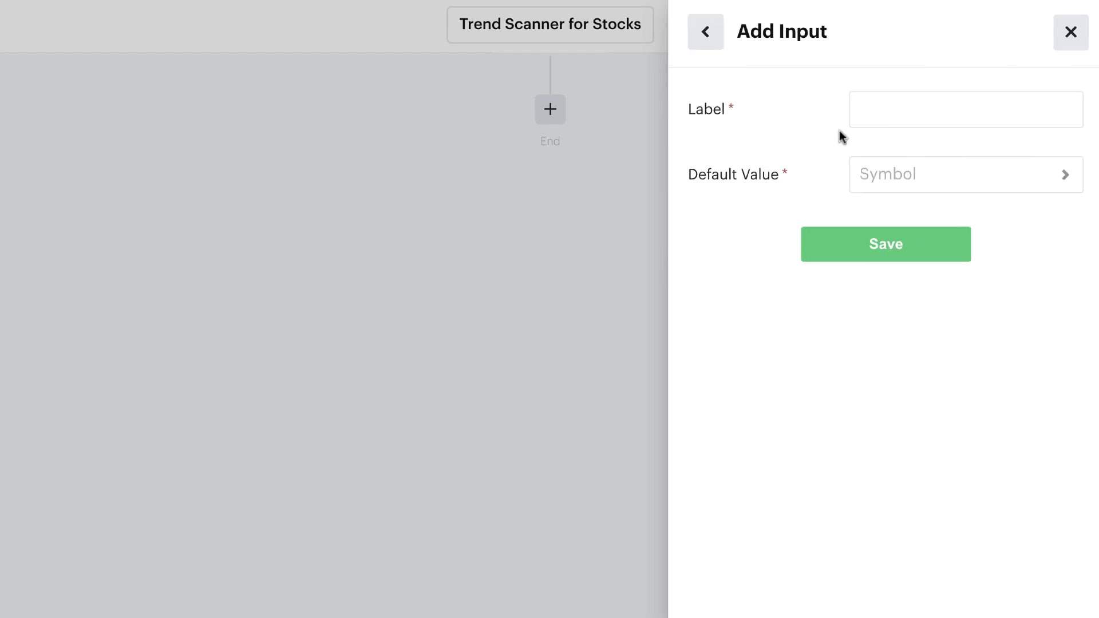
pyautogui.click(878, 109)
pyautogui.write('Ticker')
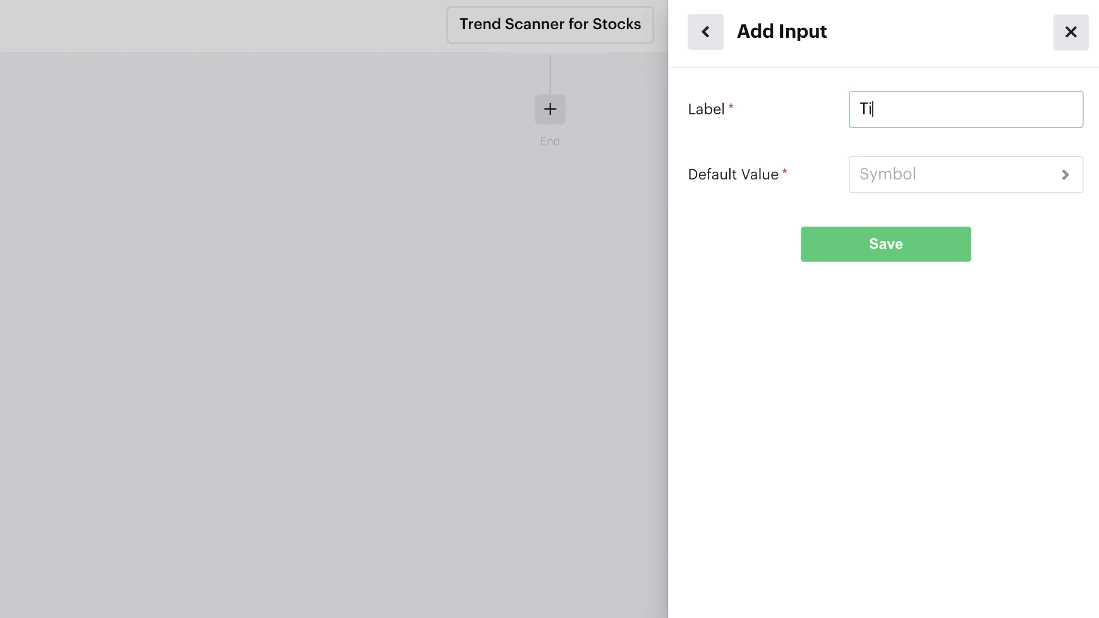
pyautogui.click(887, 174)
pyautogui.click(868, 135)
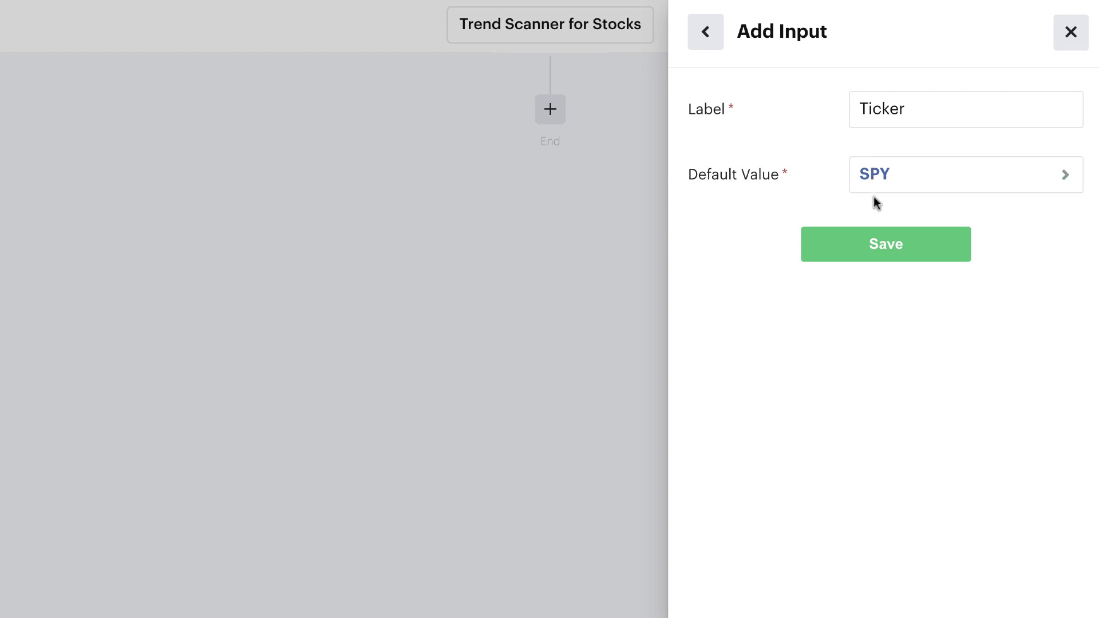
pyautogui.click(873, 249)
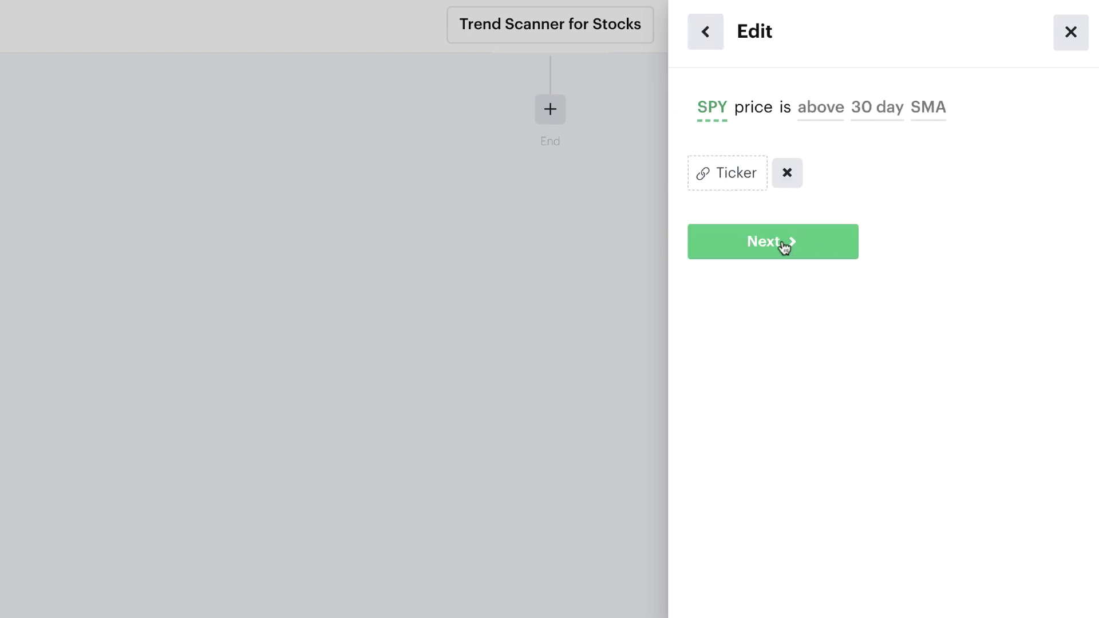
pyautogui.click(785, 246)
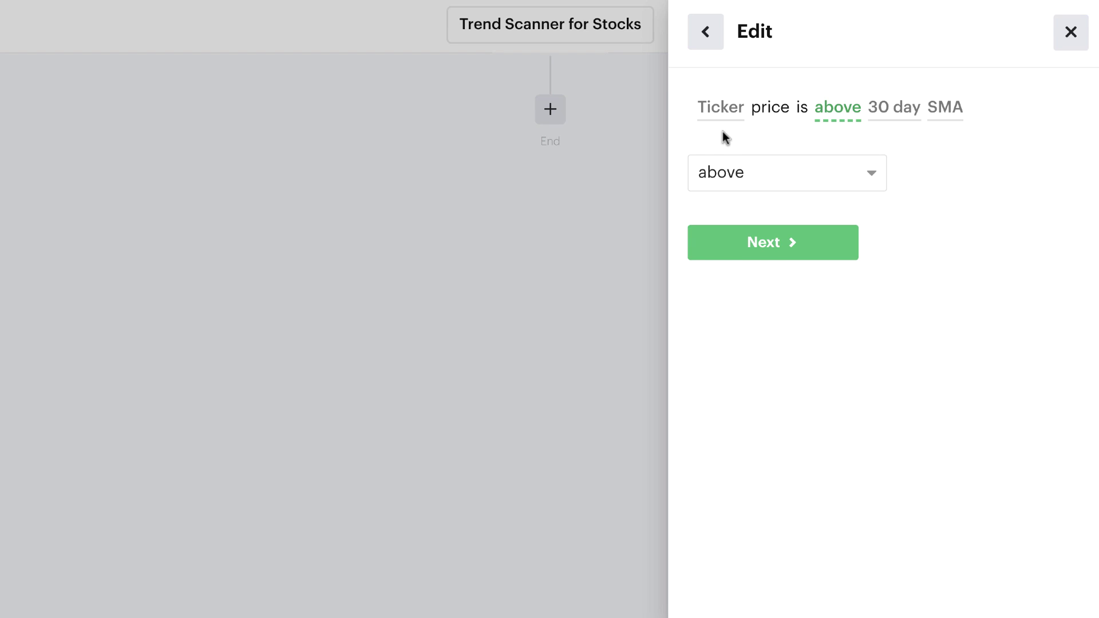
# - Keep the "above" comparison, set the moving average period to 200 day, and finish the criterion with SMA
pyautogui.click(787, 248)
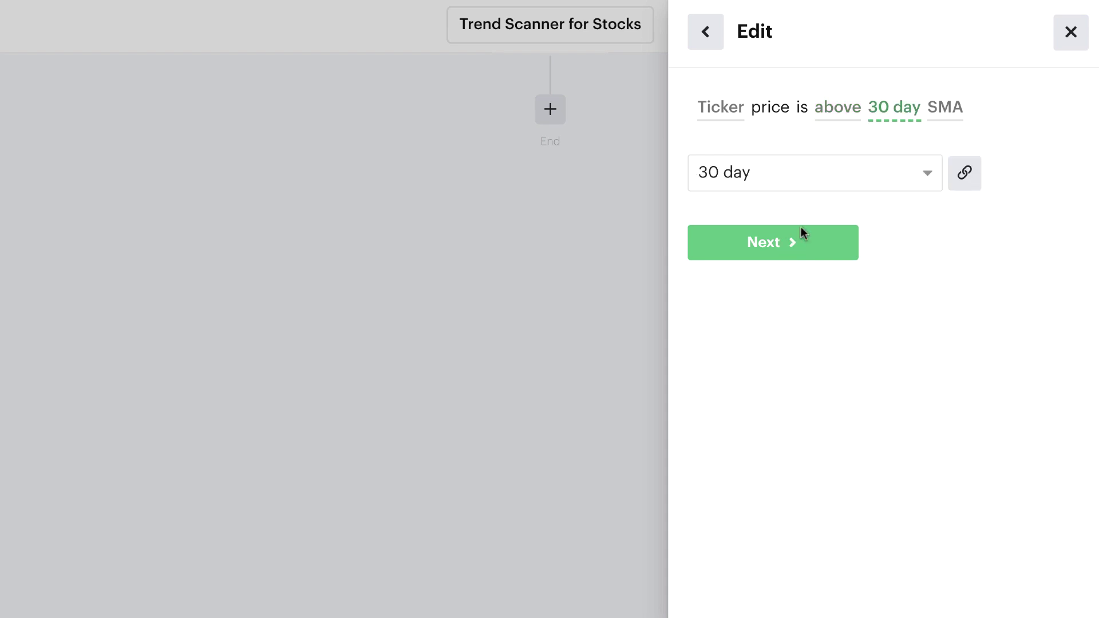
pyautogui.click(868, 175)
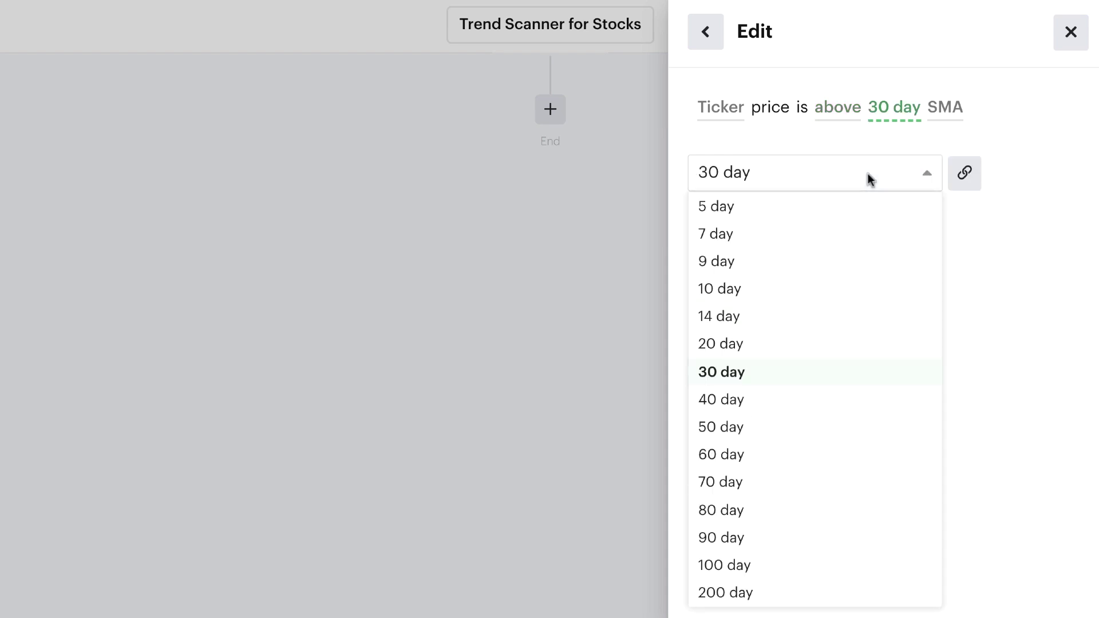
pyautogui.click(840, 593)
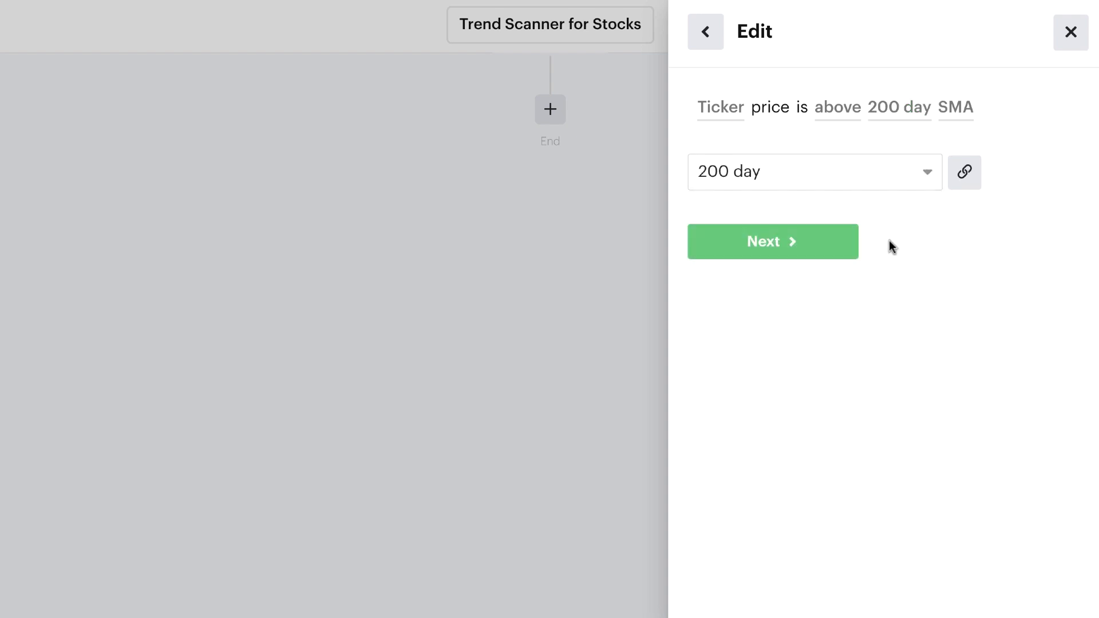
pyautogui.click(797, 247)
pyautogui.click(799, 249)
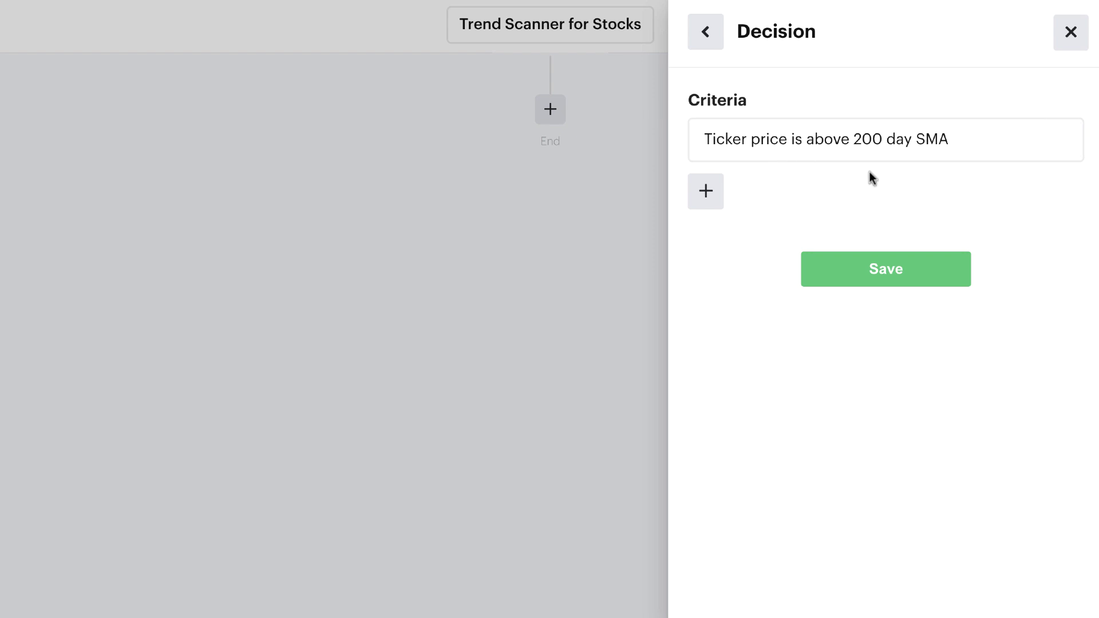
# - Save the decision and start an Open Position action for long equity on its Yes branch
pyautogui.click(875, 272)
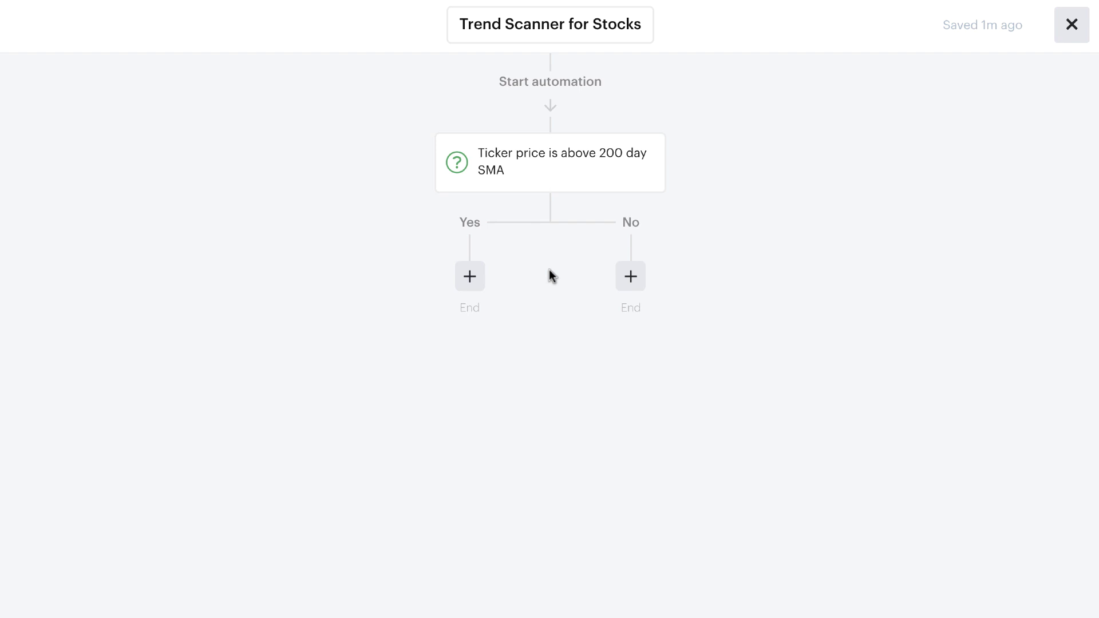
pyautogui.click(470, 276)
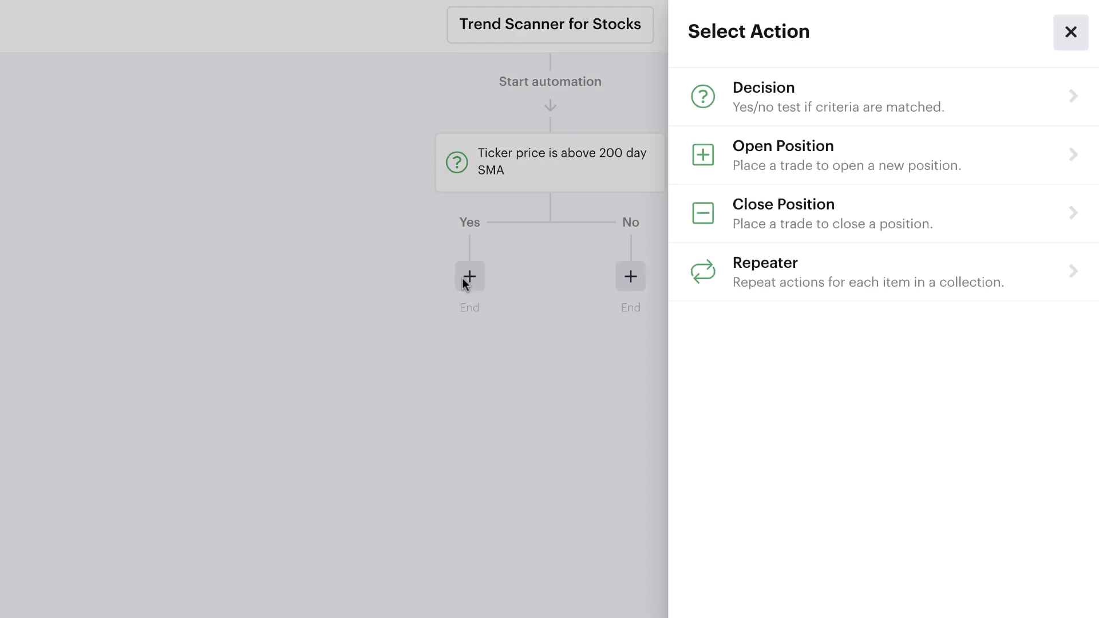
pyautogui.click(928, 154)
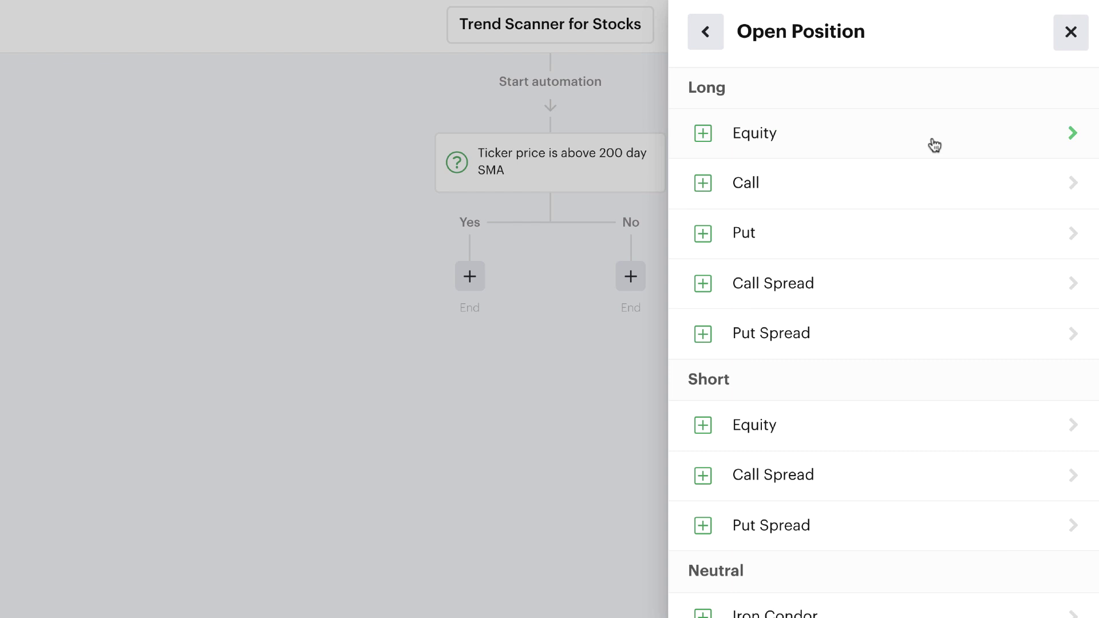
pyautogui.click(934, 146)
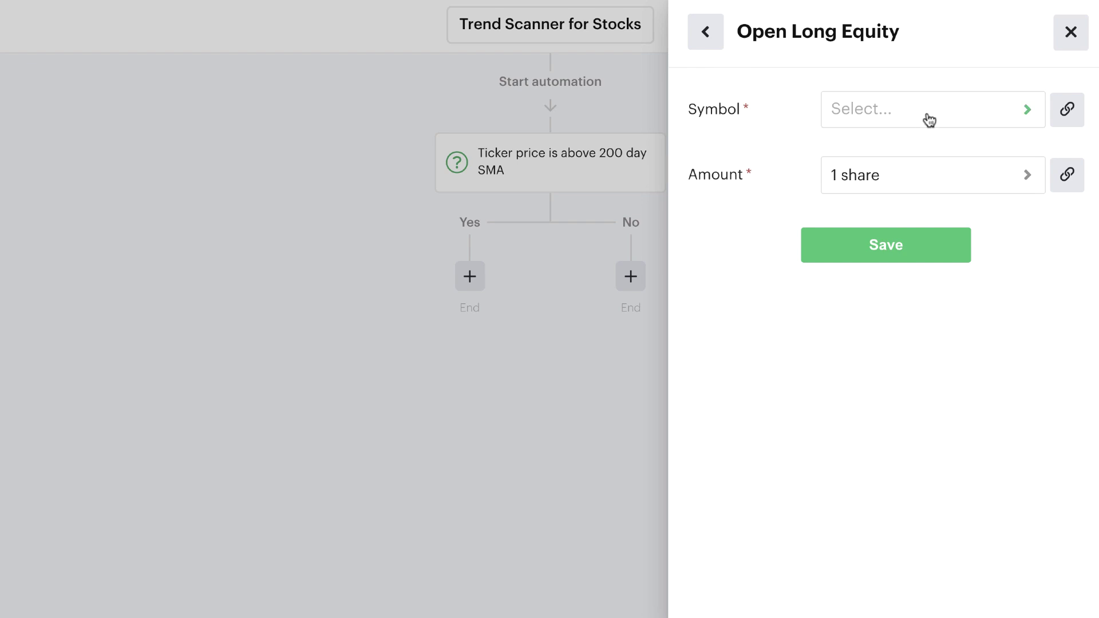
# - Choose SPY as the long equity symbol and link the symbol to the existing Ticker input
pyautogui.click(927, 118)
pyautogui.click(860, 138)
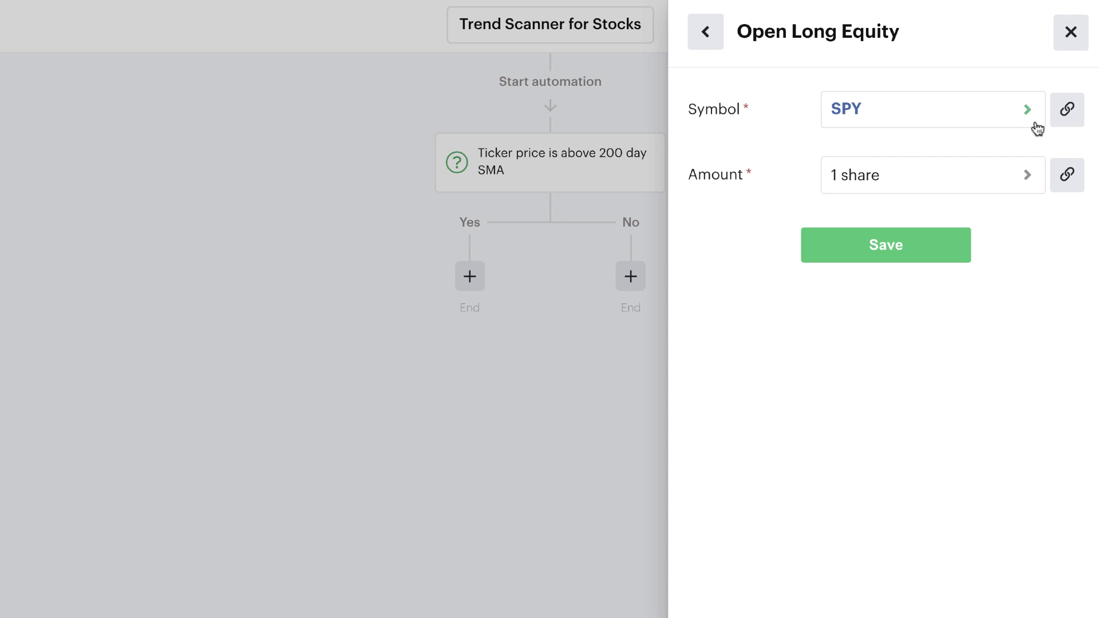
pyautogui.click(1067, 111)
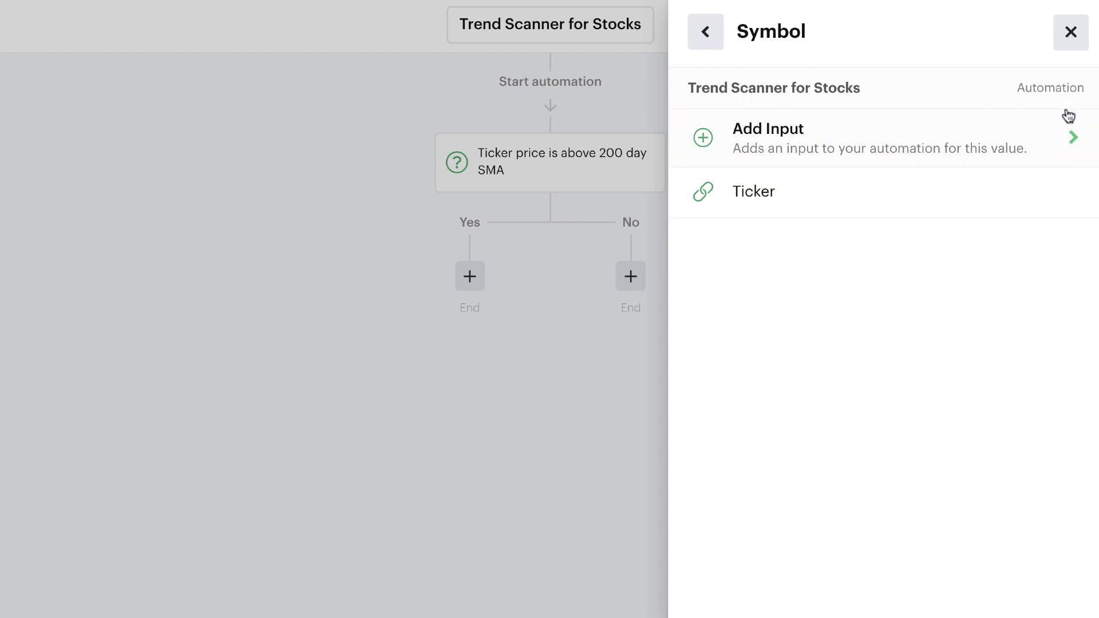
pyautogui.click(773, 208)
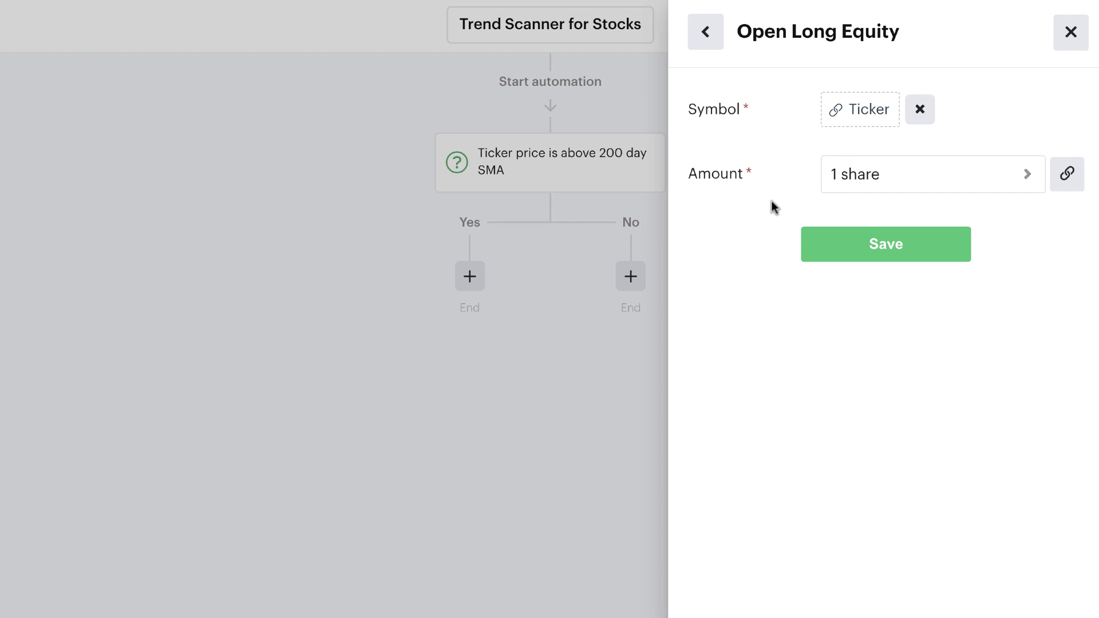
# - Set the long equity amount to 1 share and save the open position action
pyautogui.click(898, 183)
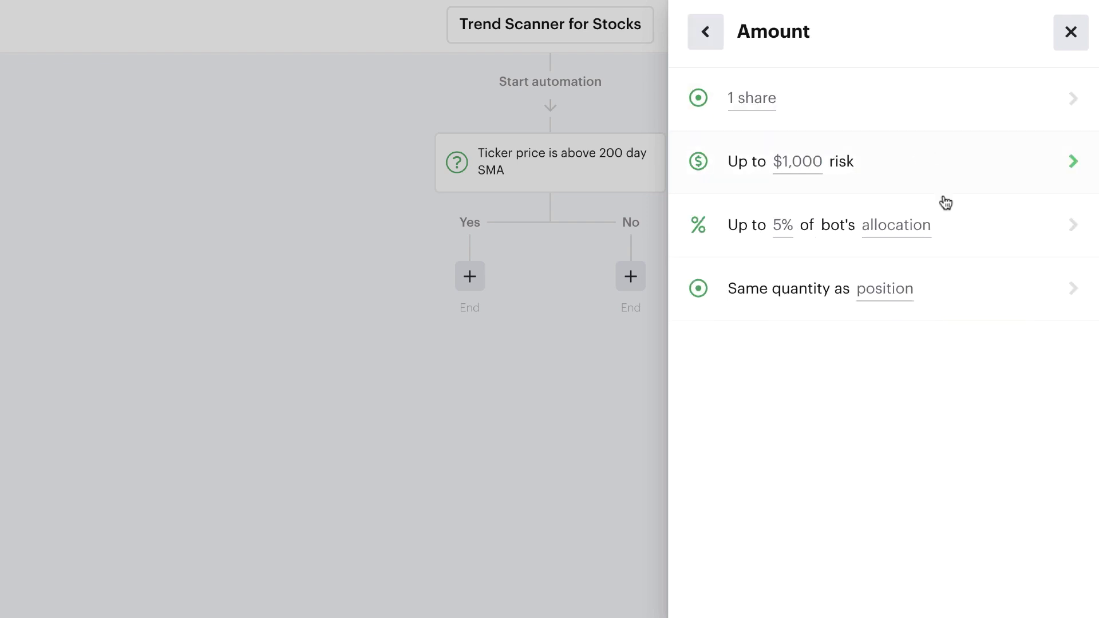
pyautogui.click(959, 107)
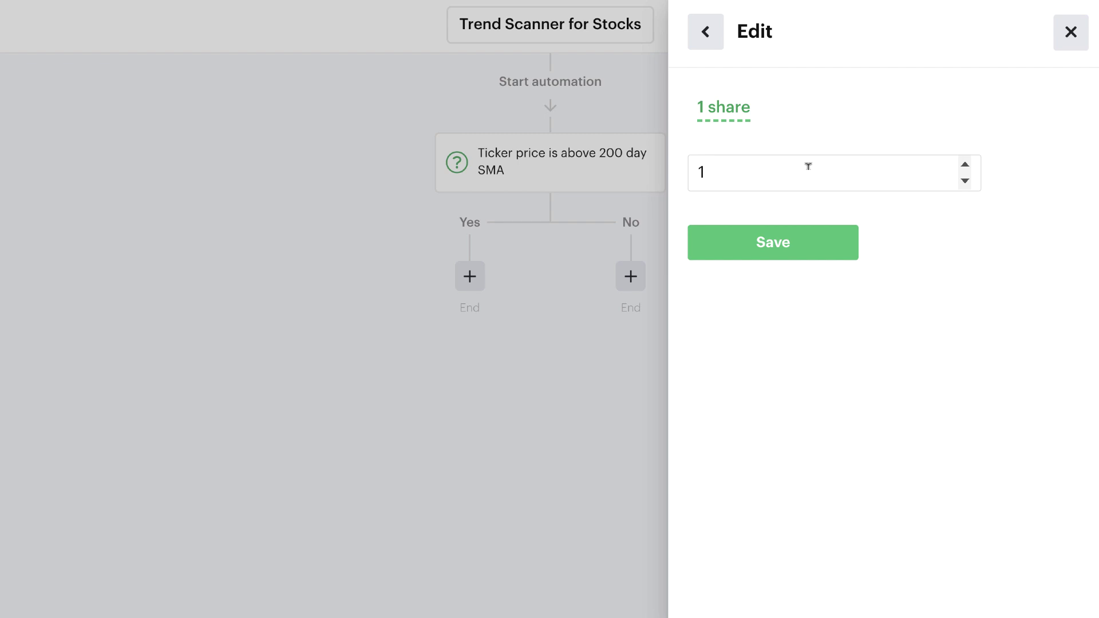
pyautogui.click(752, 251)
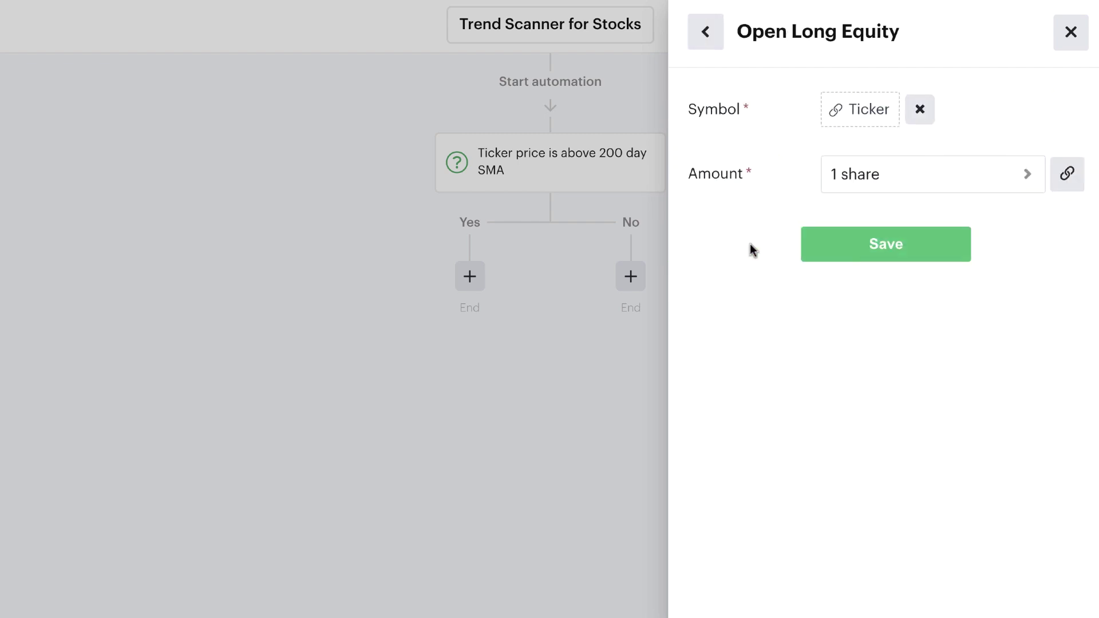
pyautogui.click(851, 252)
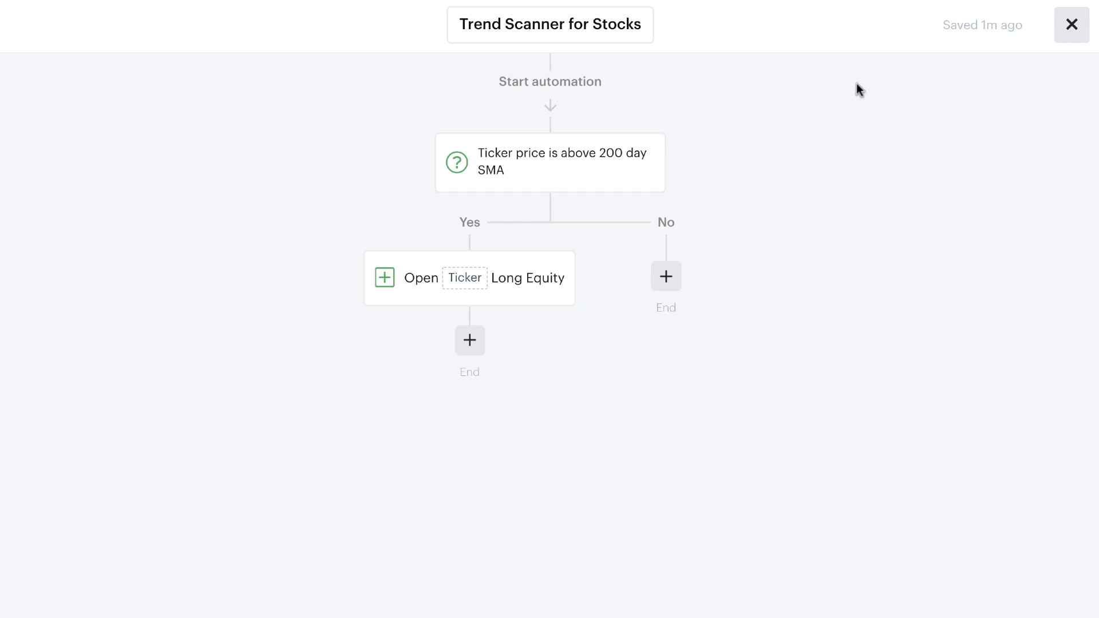
# - Close the automation editor, set the scanner's Ticker input to AAPL, and save the scanner
pyautogui.click(1072, 25)
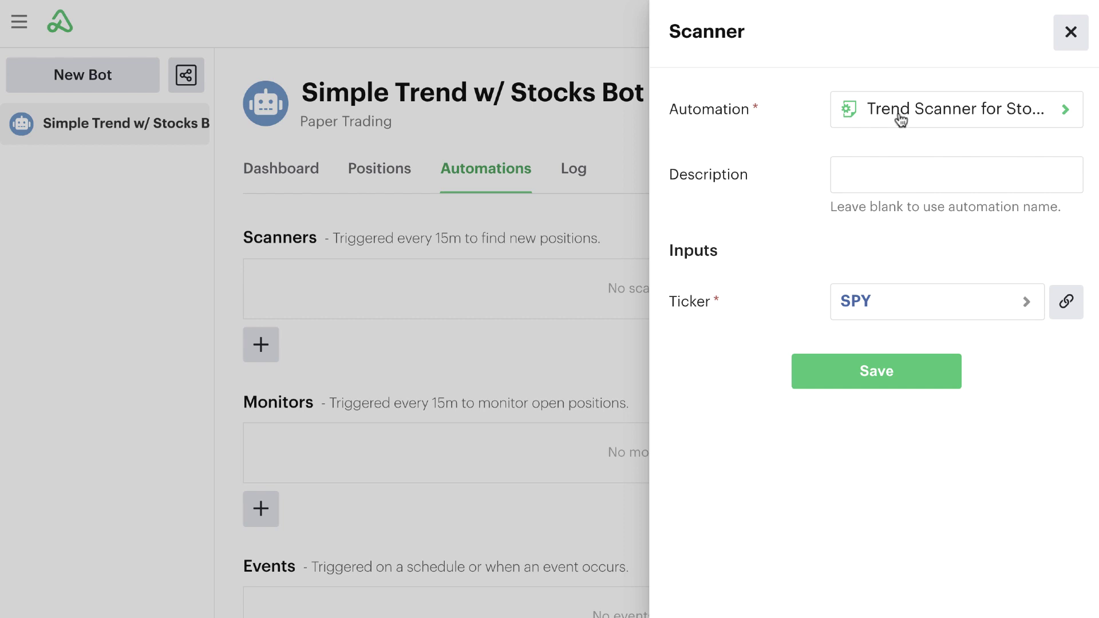
pyautogui.click(880, 309)
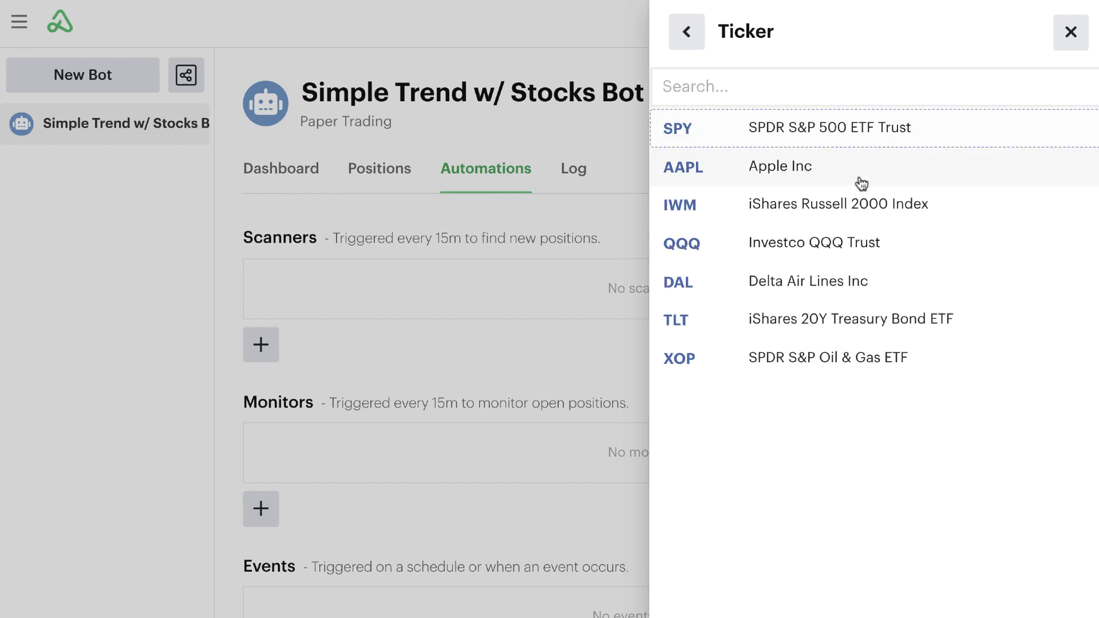
pyautogui.click(862, 175)
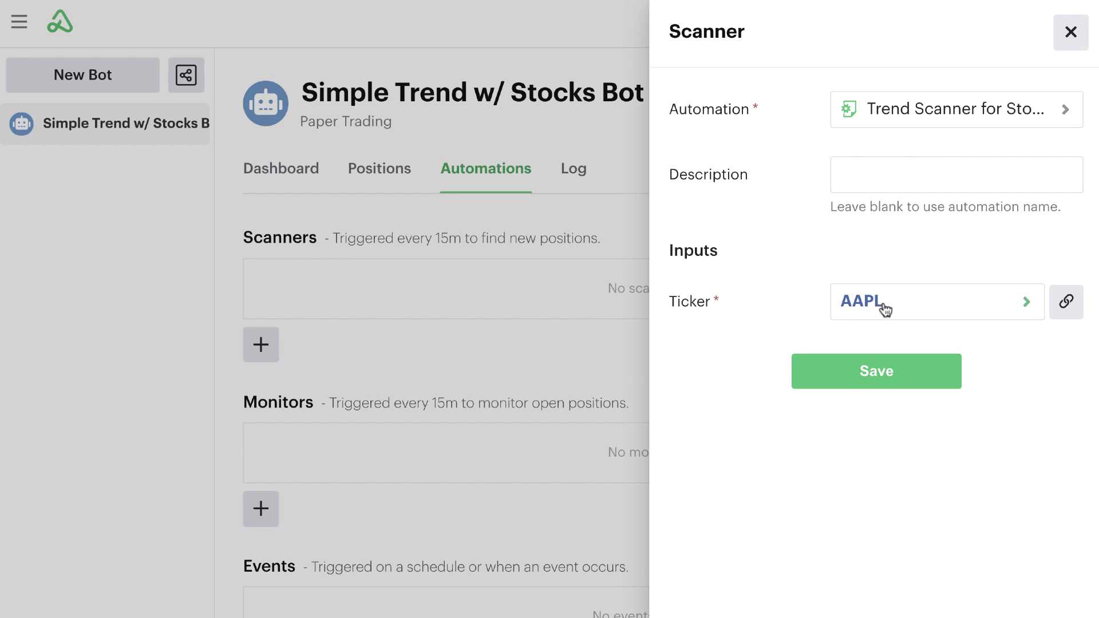
pyautogui.click(877, 372)
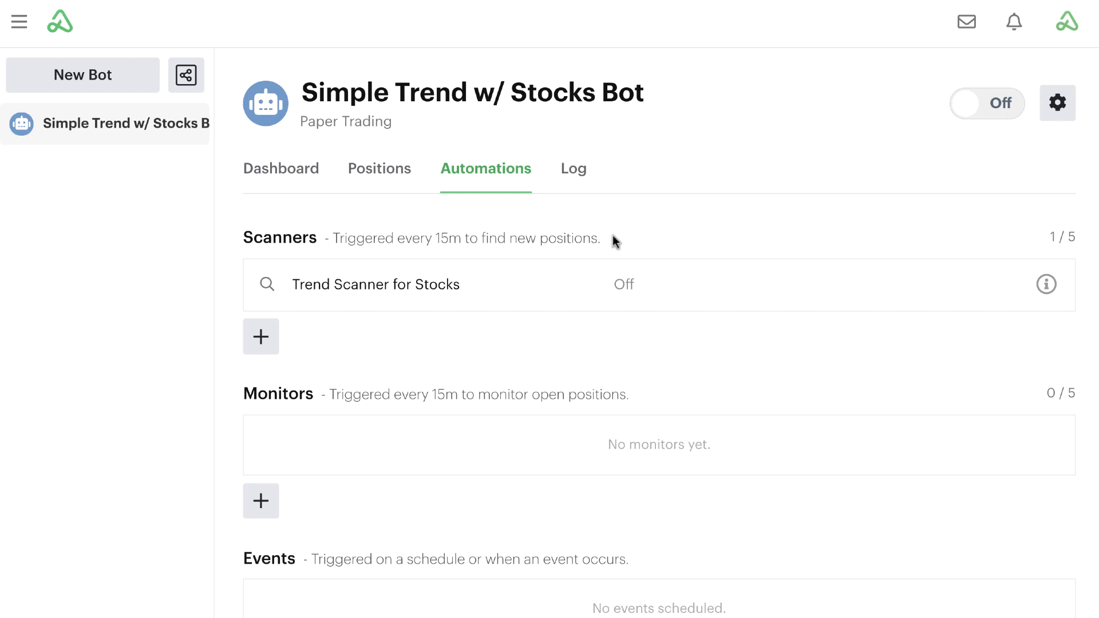
# - Add a monitor to the bot and create a new automation for it
pyautogui.moveTo(544, 287)
pyautogui.click(262, 501)
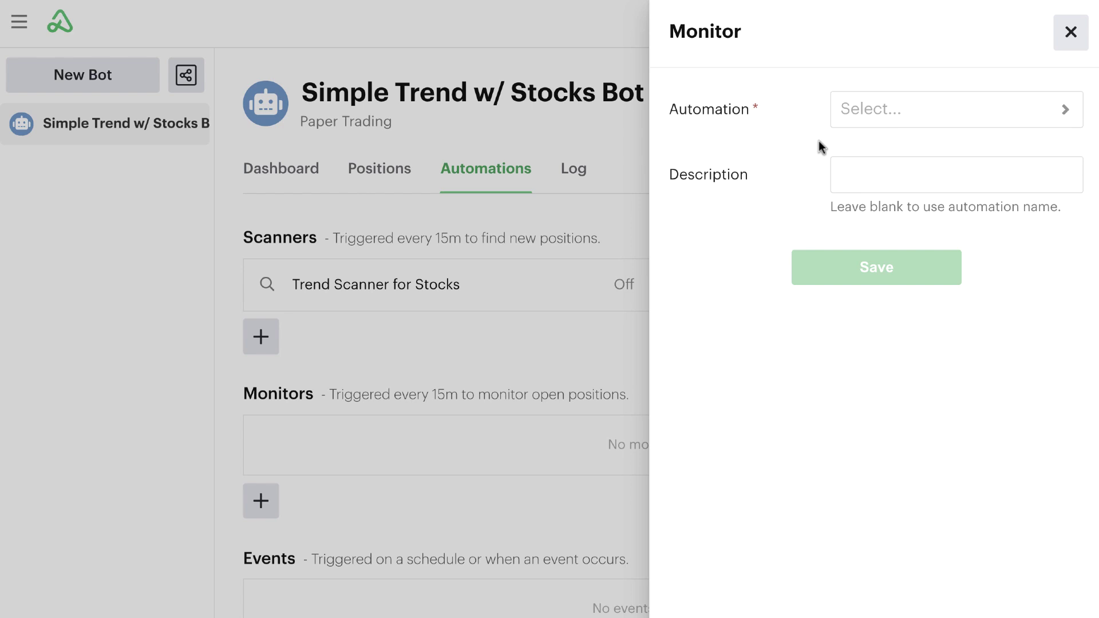
pyautogui.click(884, 112)
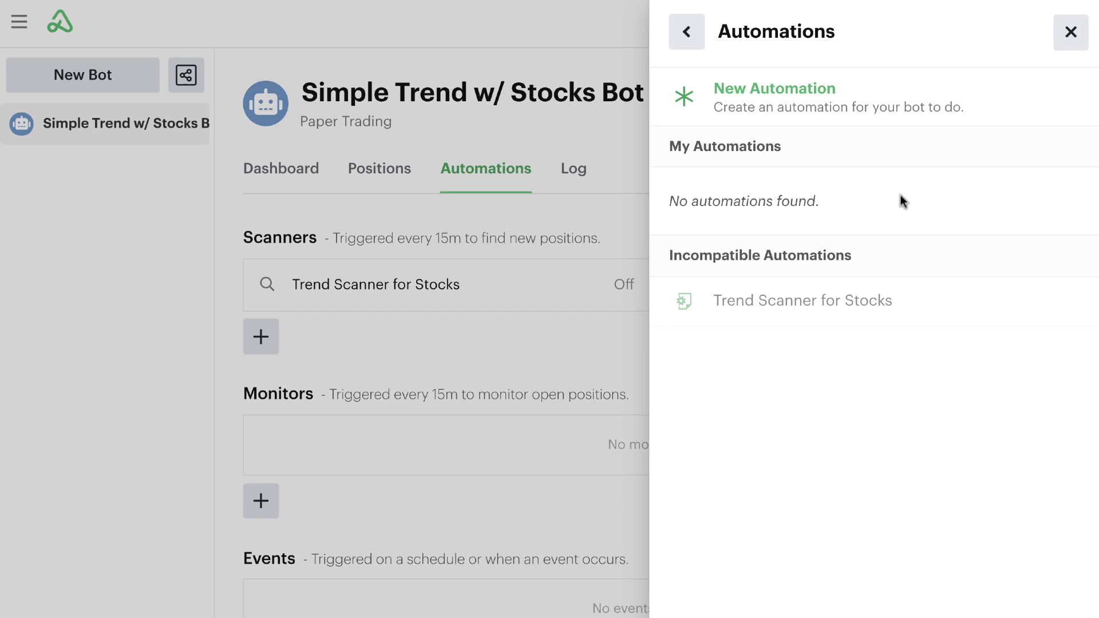
pyautogui.click(805, 109)
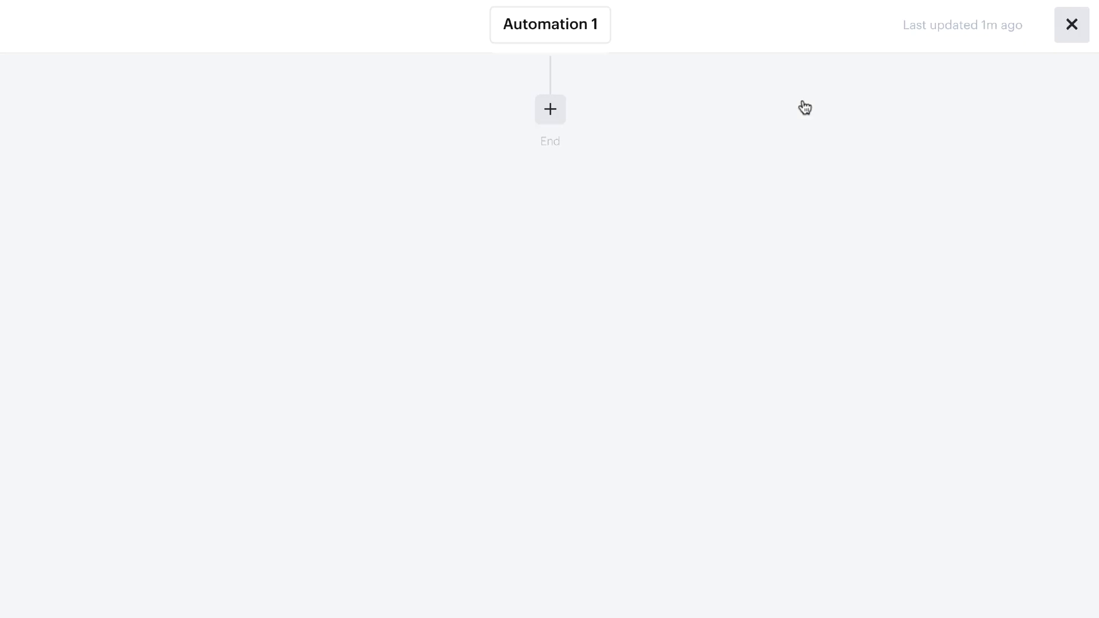
# - Rename the monitor automation "Stock Trend Manager", add it to My Library, and save its settings
pyautogui.click(561, 24)
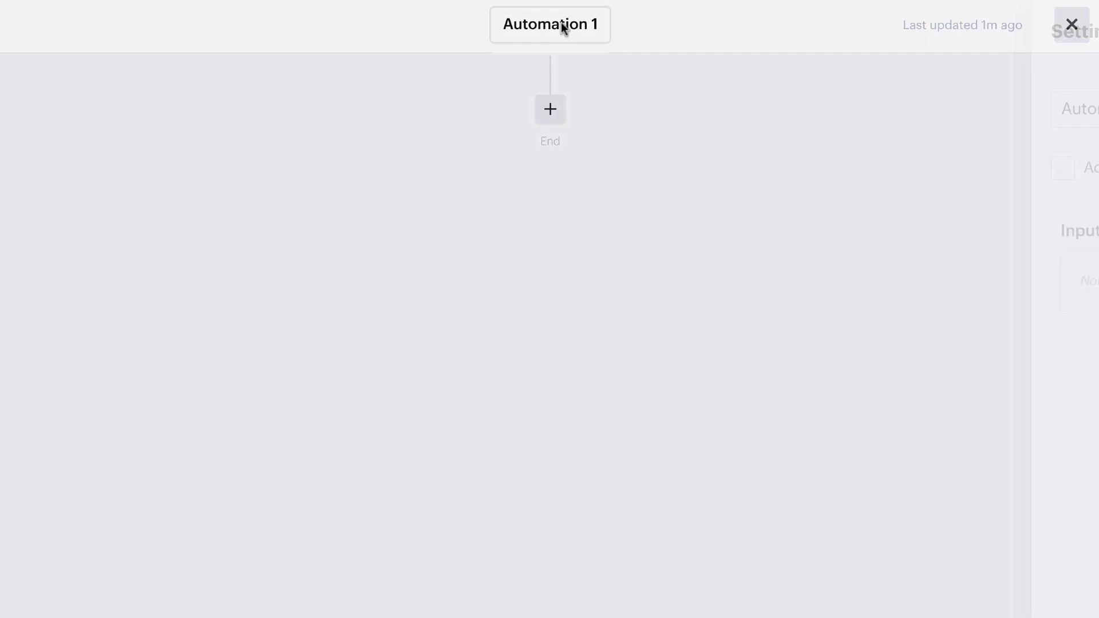
pyautogui.click(777, 103)
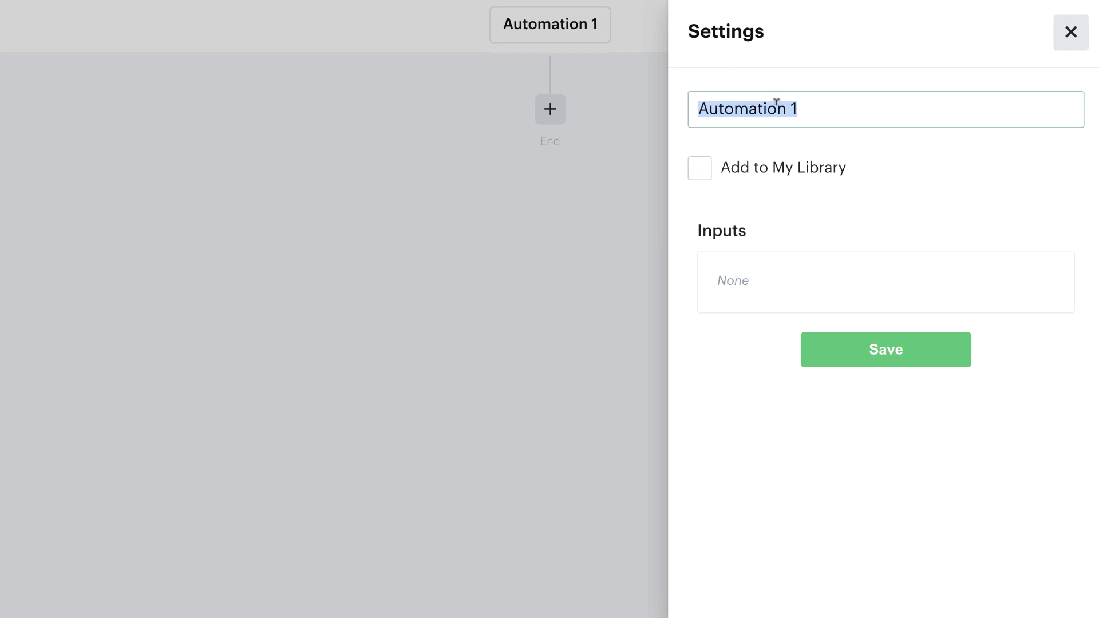
pyautogui.write('Stock Trend ')
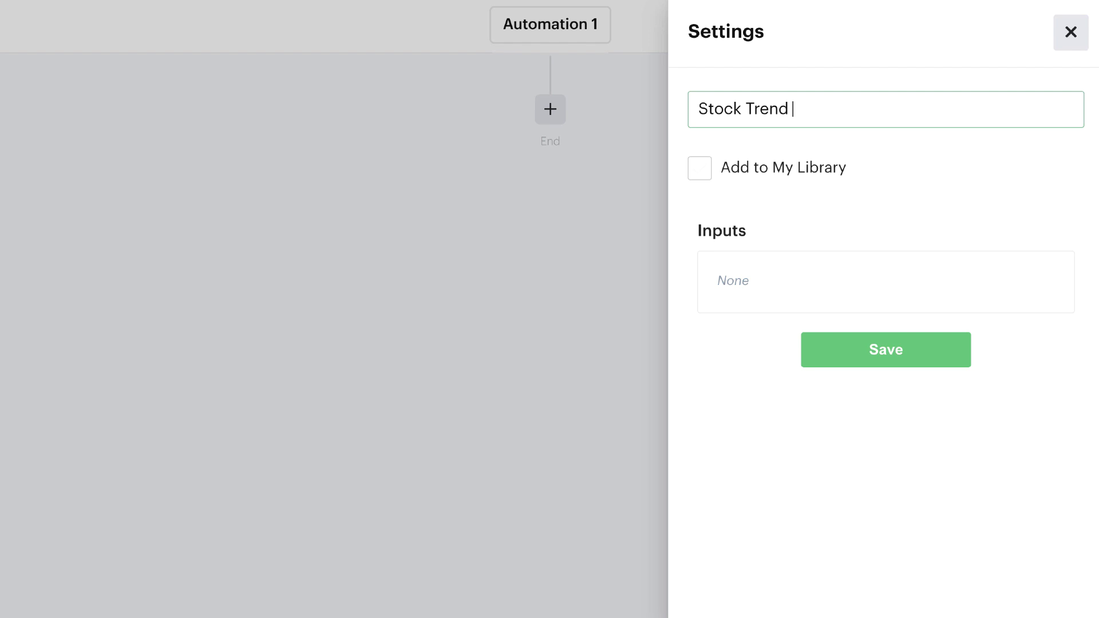
pyautogui.write('Manager')
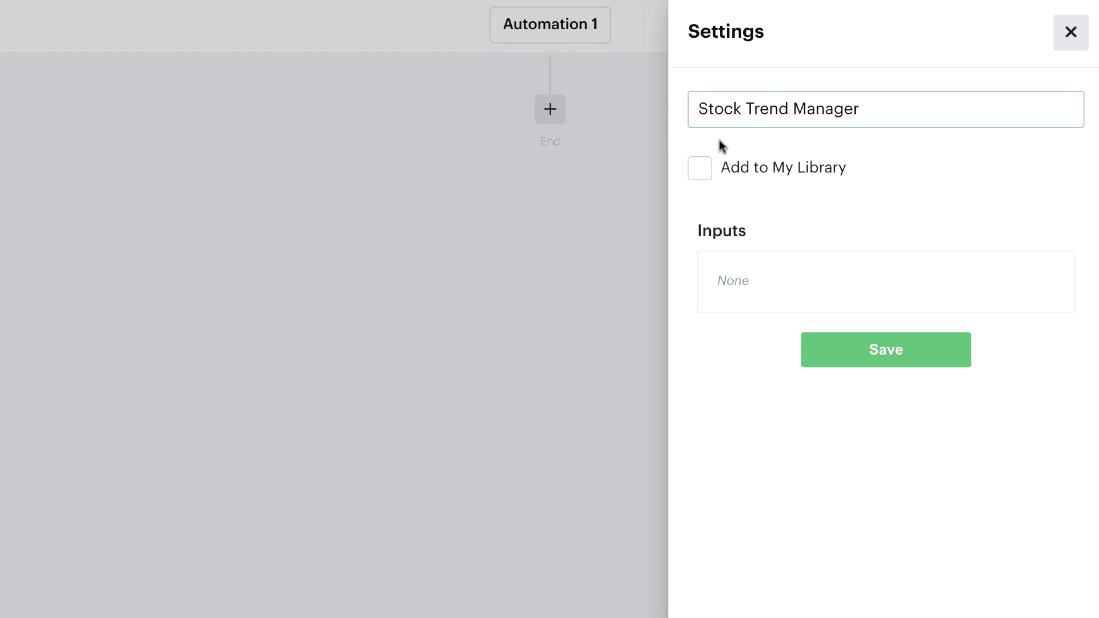
pyautogui.click(700, 176)
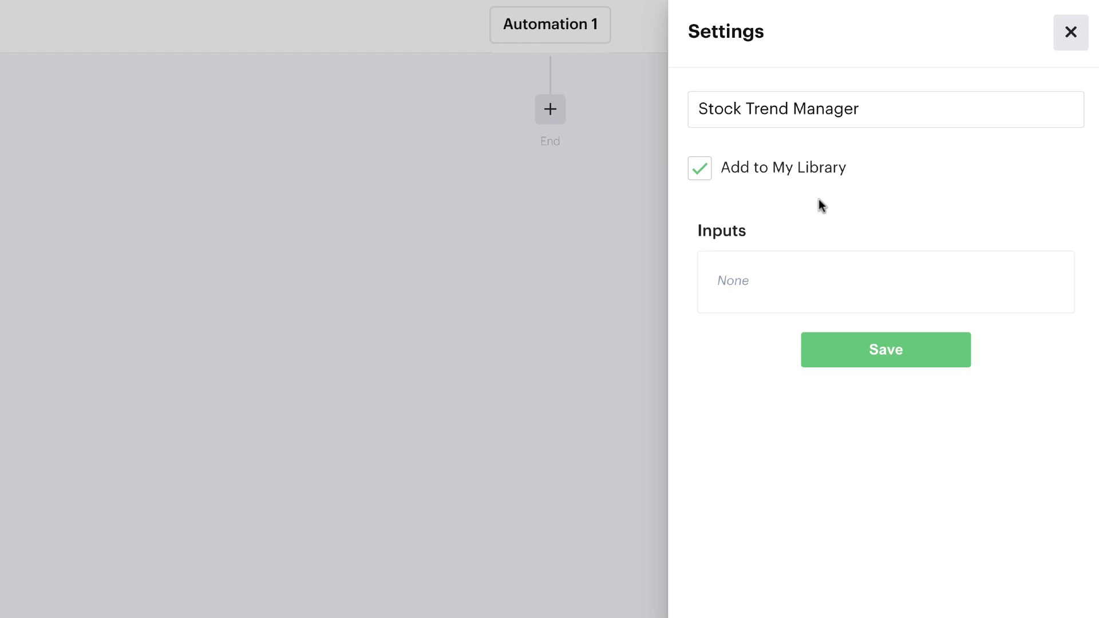
pyautogui.click(868, 350)
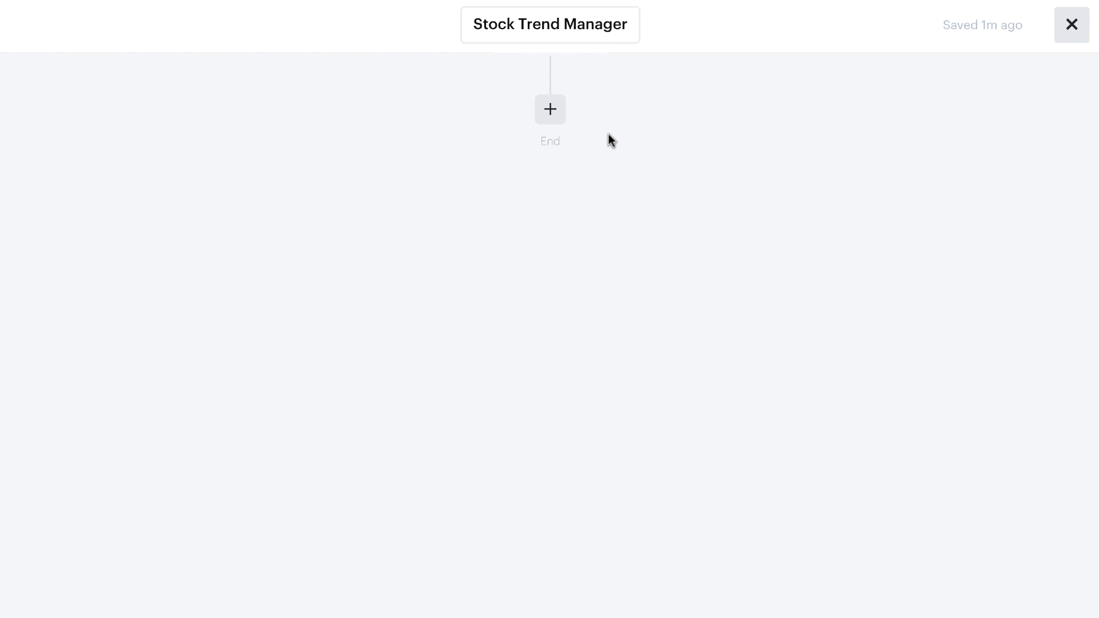
# - Add a repeater over the bot's open positions with the position type Any, and save it
pyautogui.click(553, 118)
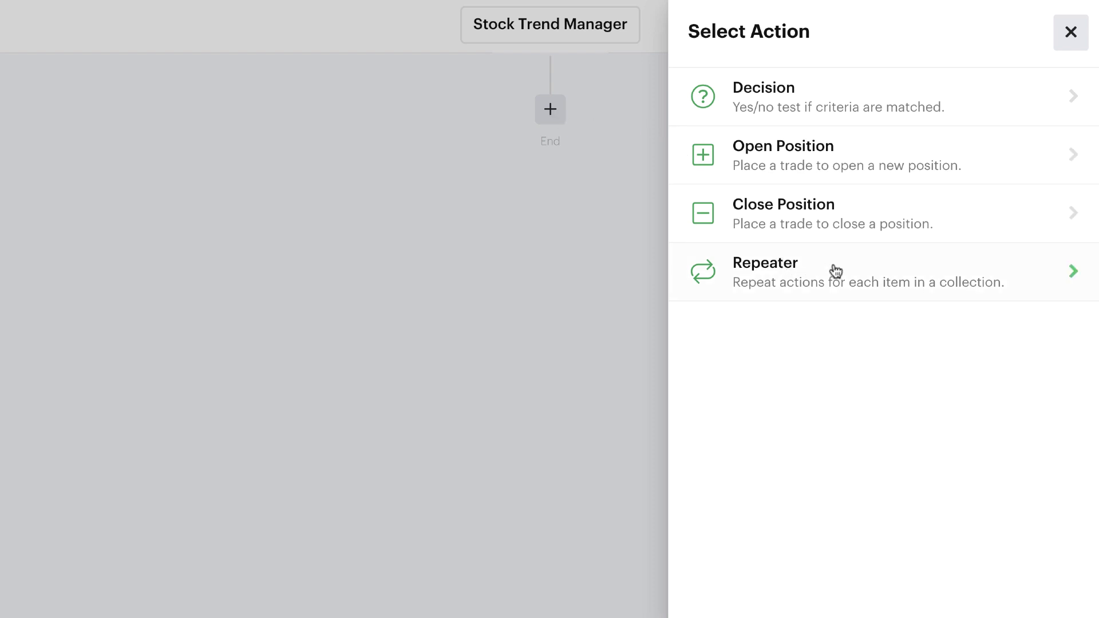
pyautogui.click(864, 271)
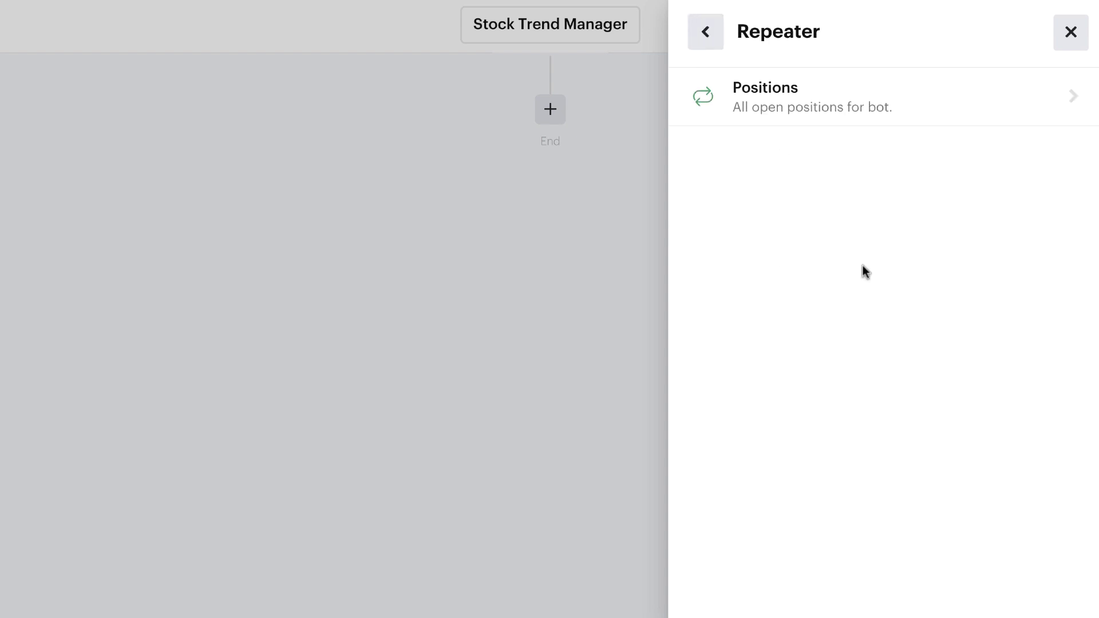
pyautogui.click(859, 101)
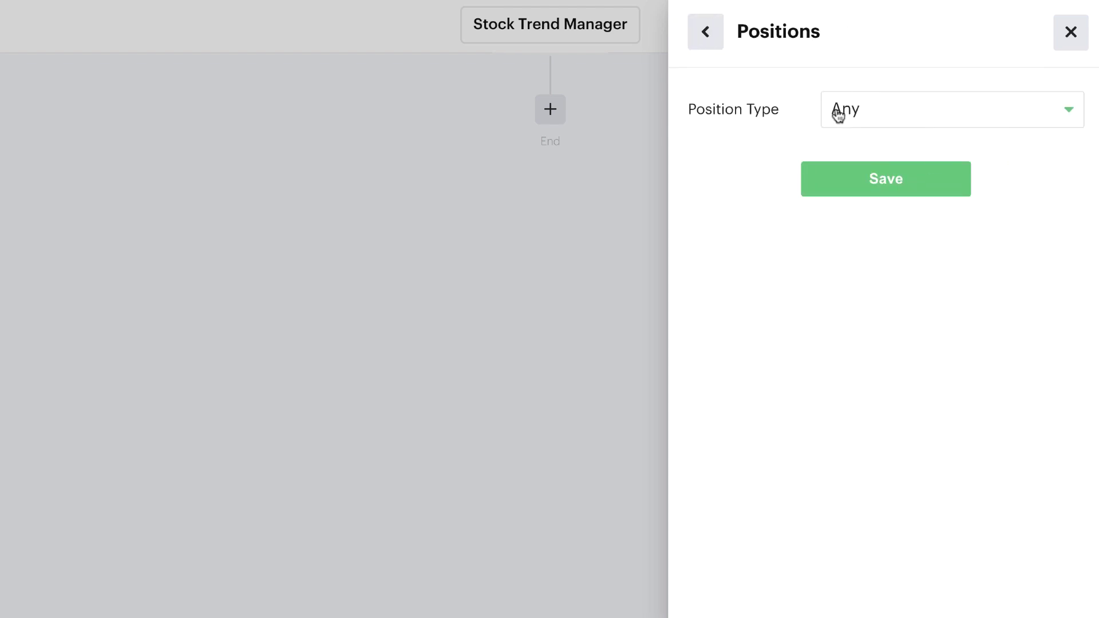
pyautogui.click(891, 120)
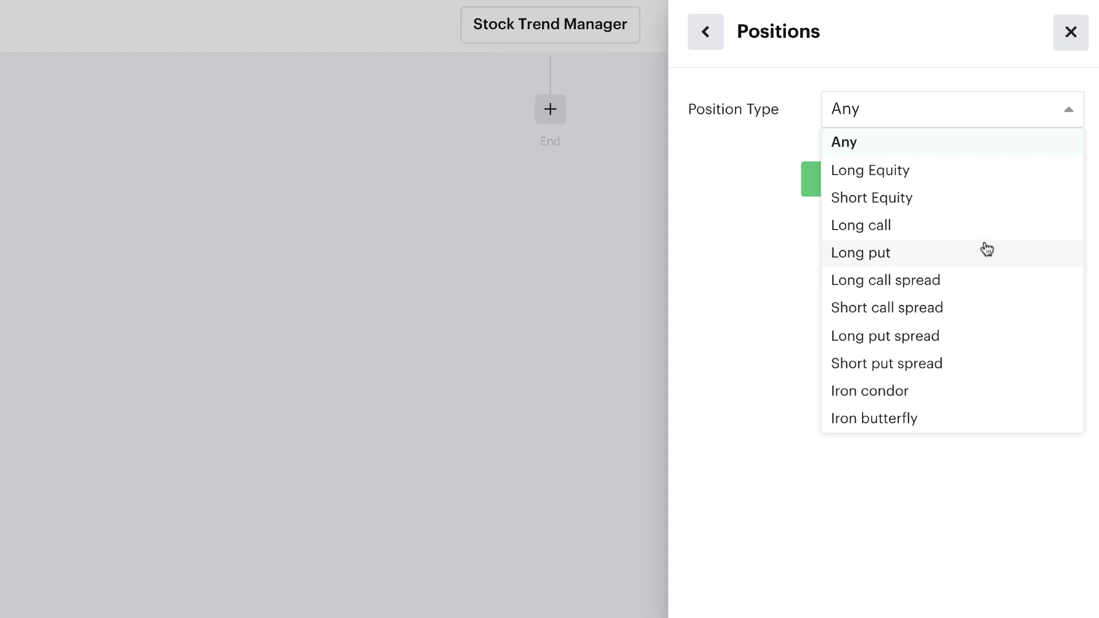
pyautogui.click(979, 144)
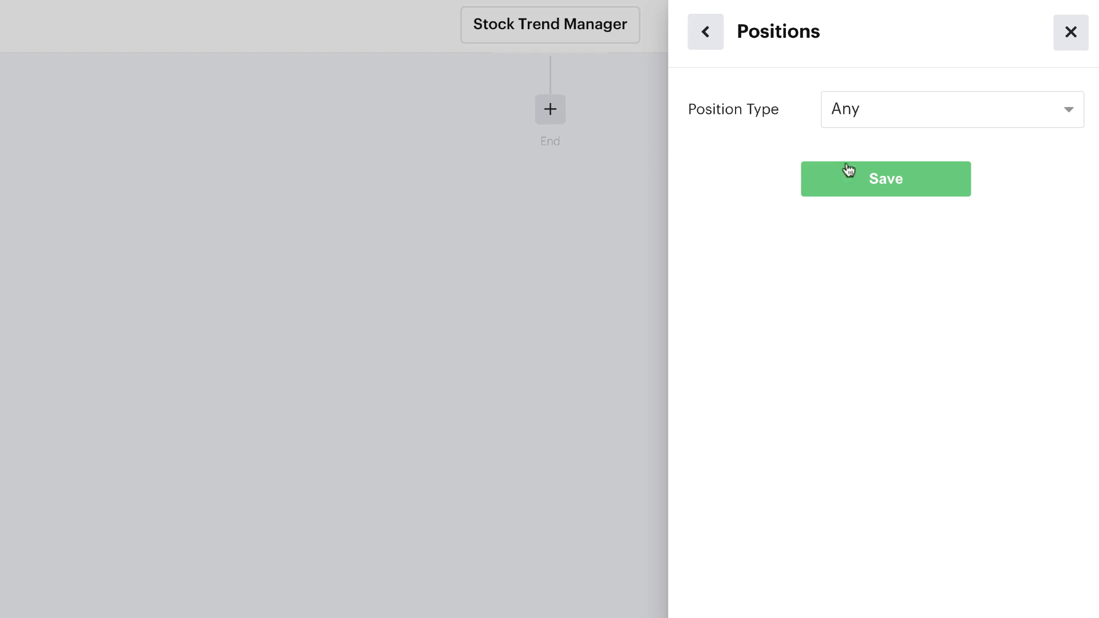
pyautogui.click(862, 182)
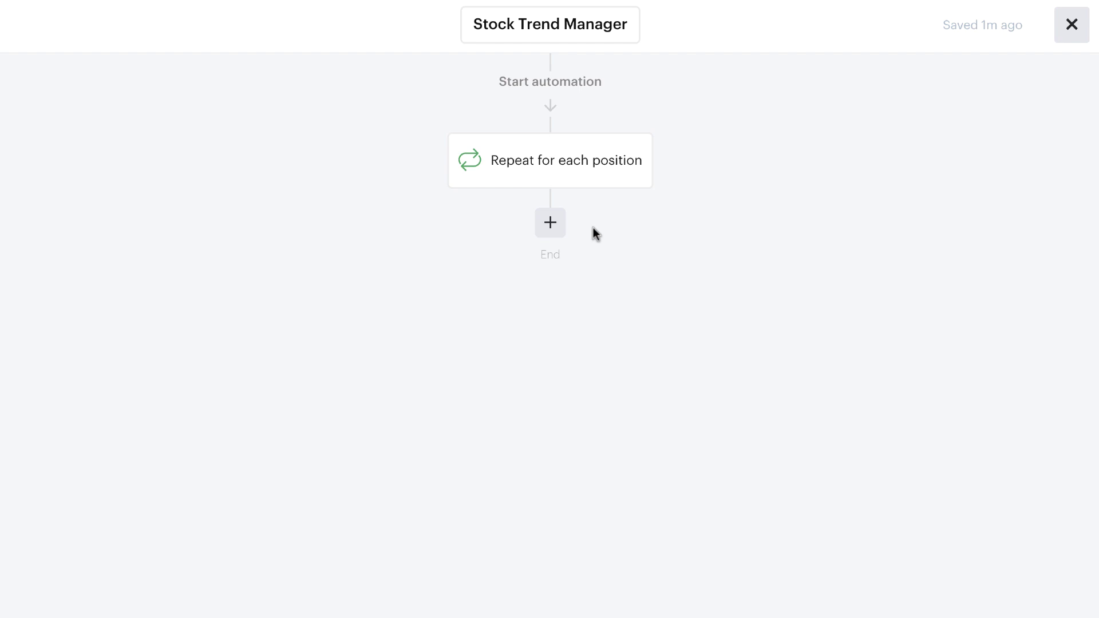
# - Add a decision after the position repeater comparing price with a moving average, and link its symbol to the repeater's Symbol
pyautogui.click(553, 224)
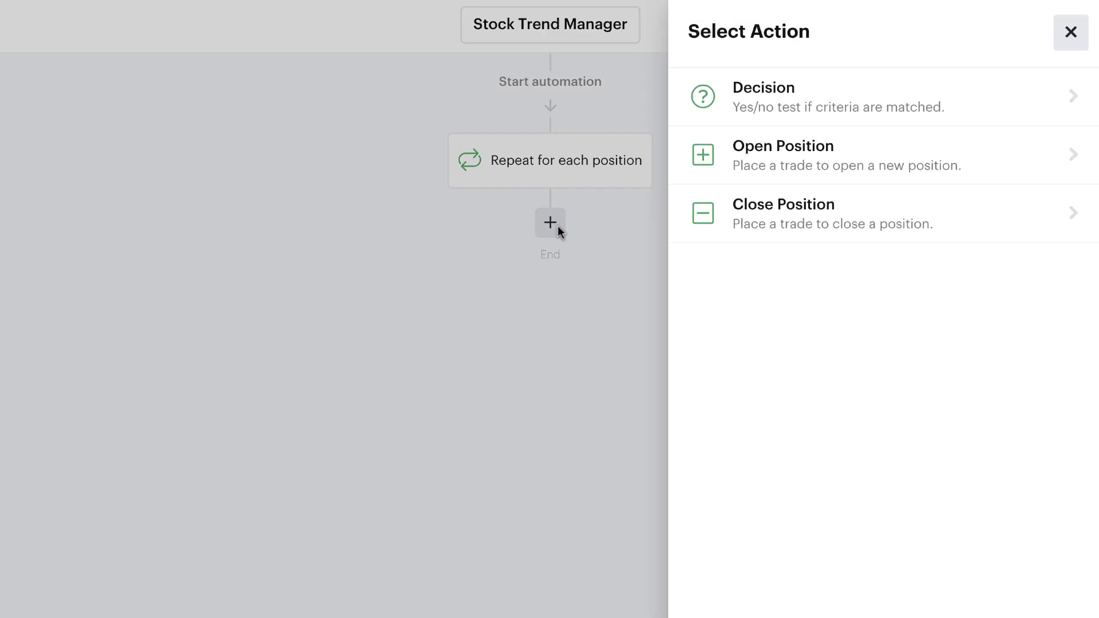
pyautogui.click(841, 96)
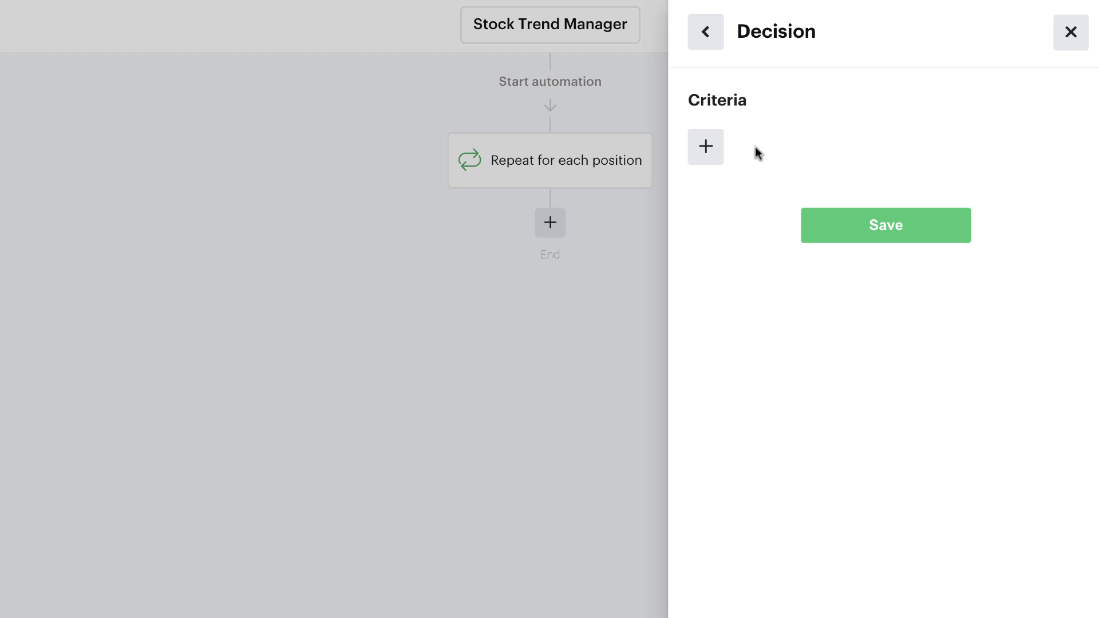
pyautogui.click(710, 144)
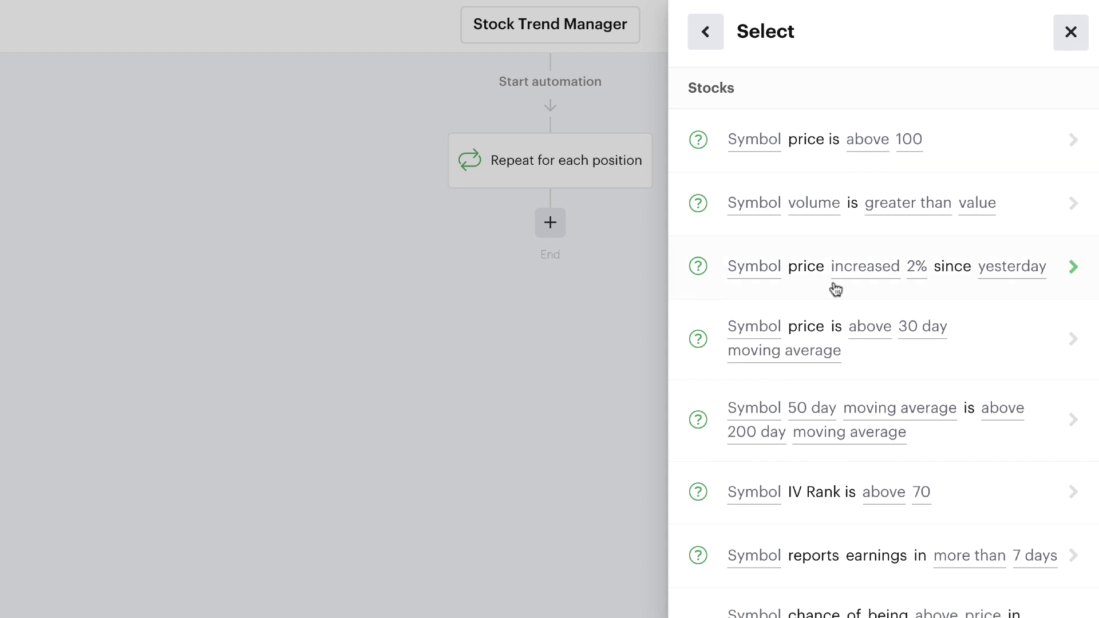
pyautogui.click(869, 356)
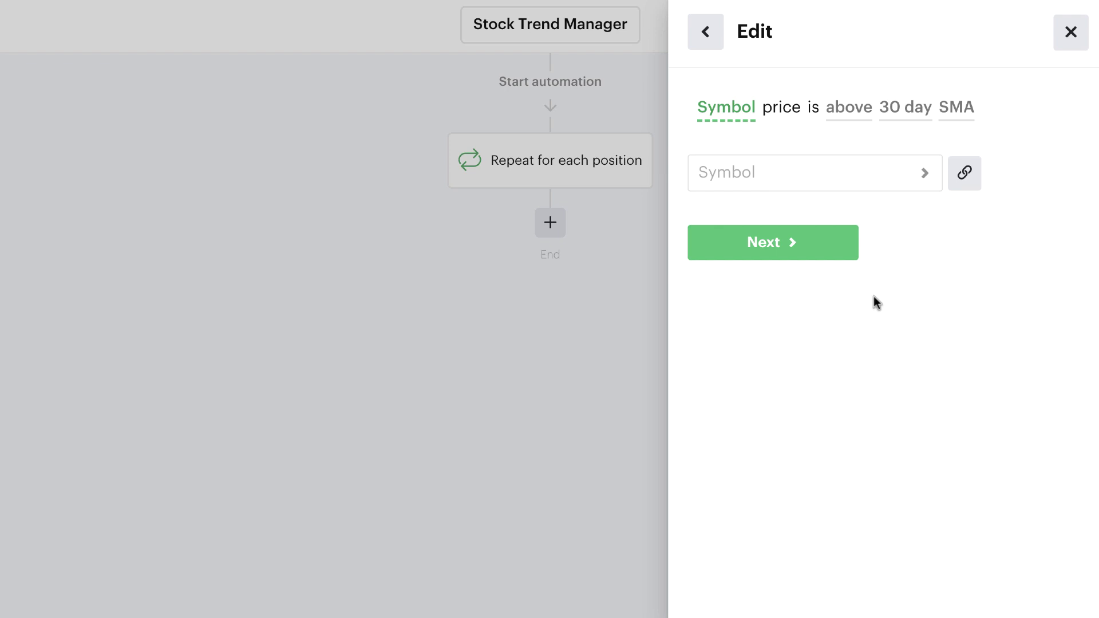
pyautogui.click(868, 179)
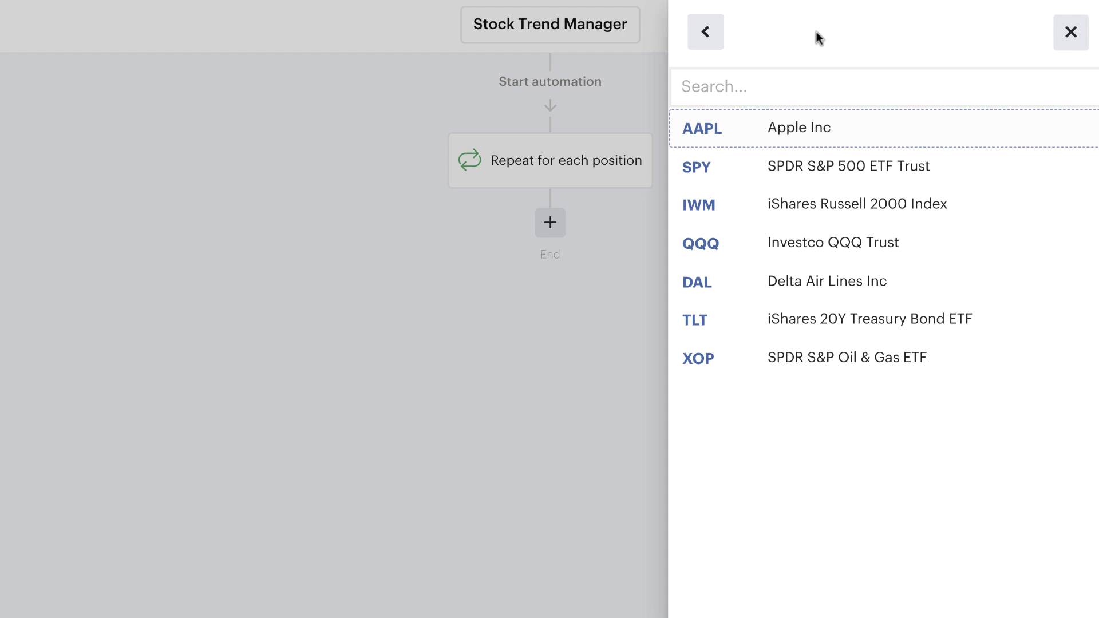
pyautogui.click(708, 36)
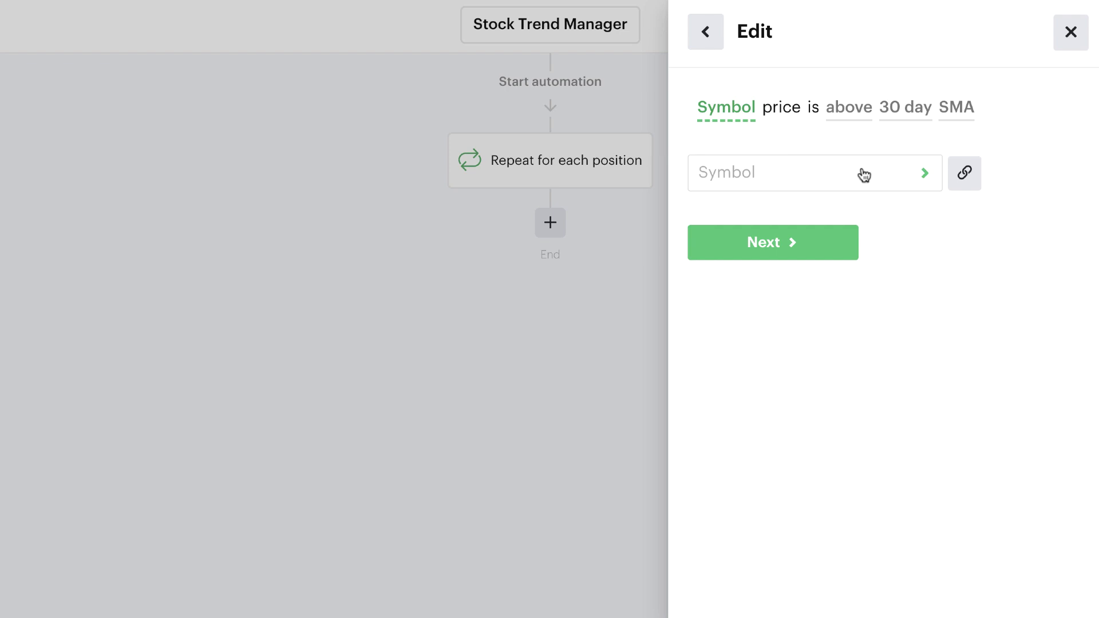
pyautogui.click(965, 174)
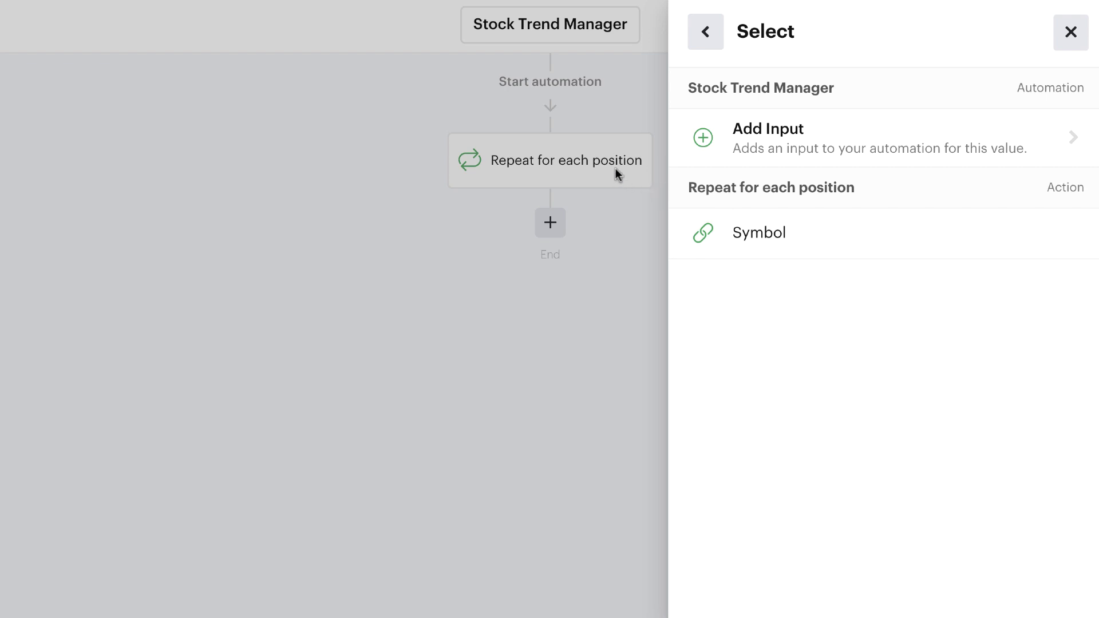
pyautogui.click(806, 238)
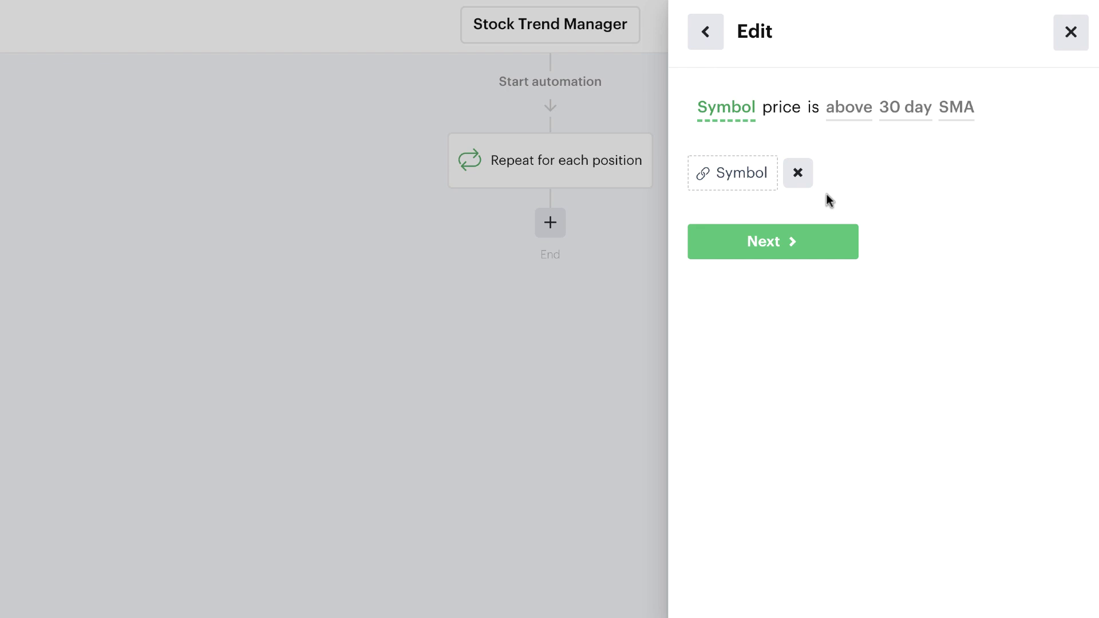
# - Set the decision criterion to price above the 200 day SMA and save the decision
pyautogui.click(790, 244)
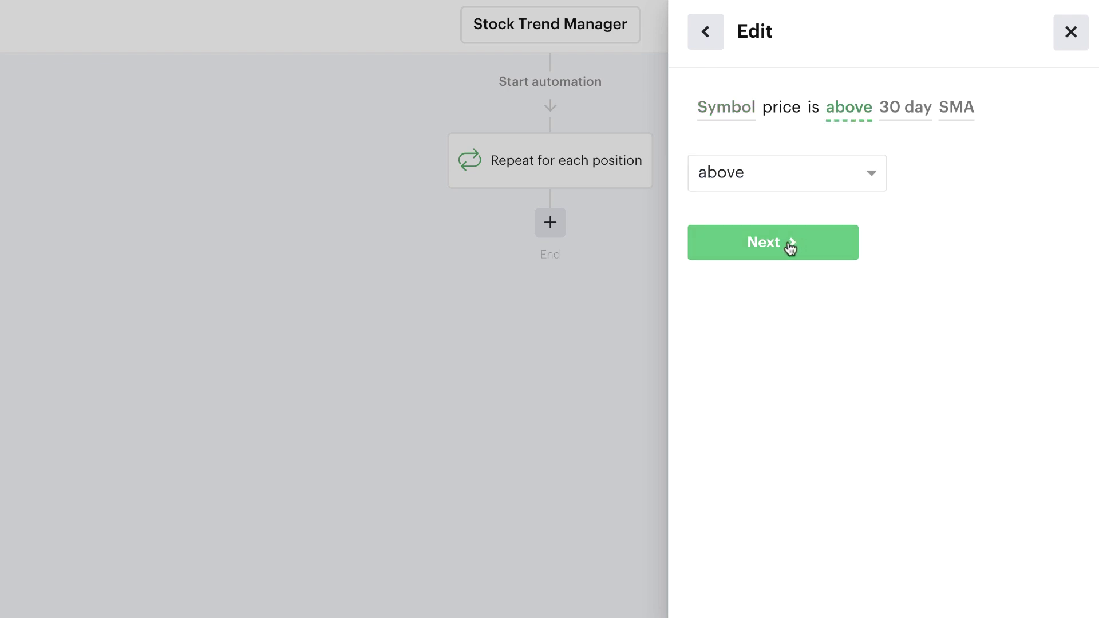
pyautogui.click(790, 245)
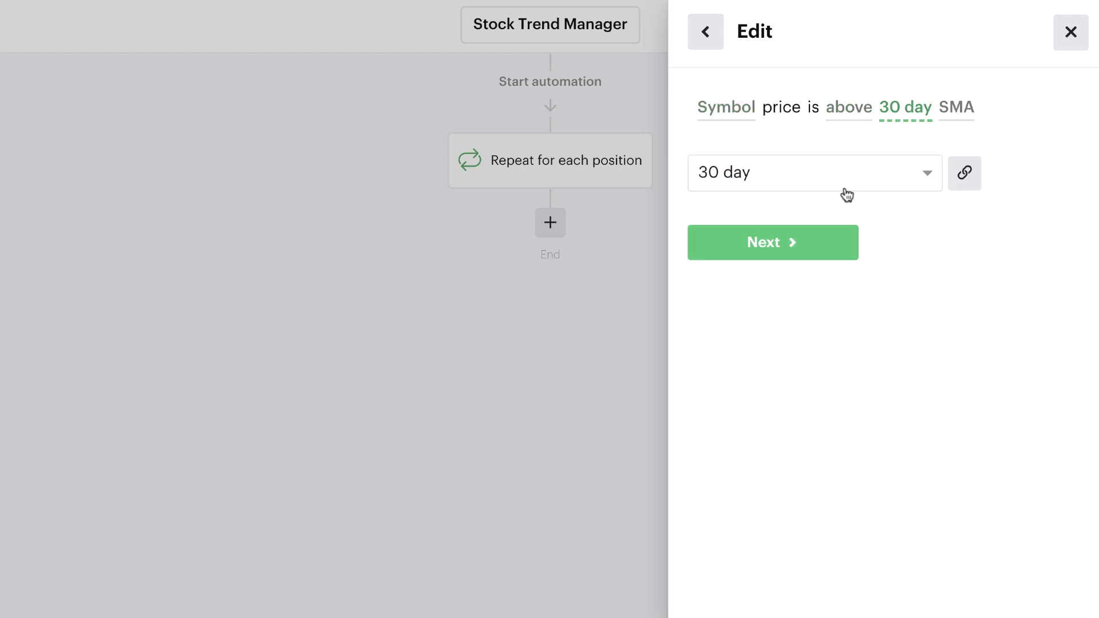
pyautogui.click(858, 173)
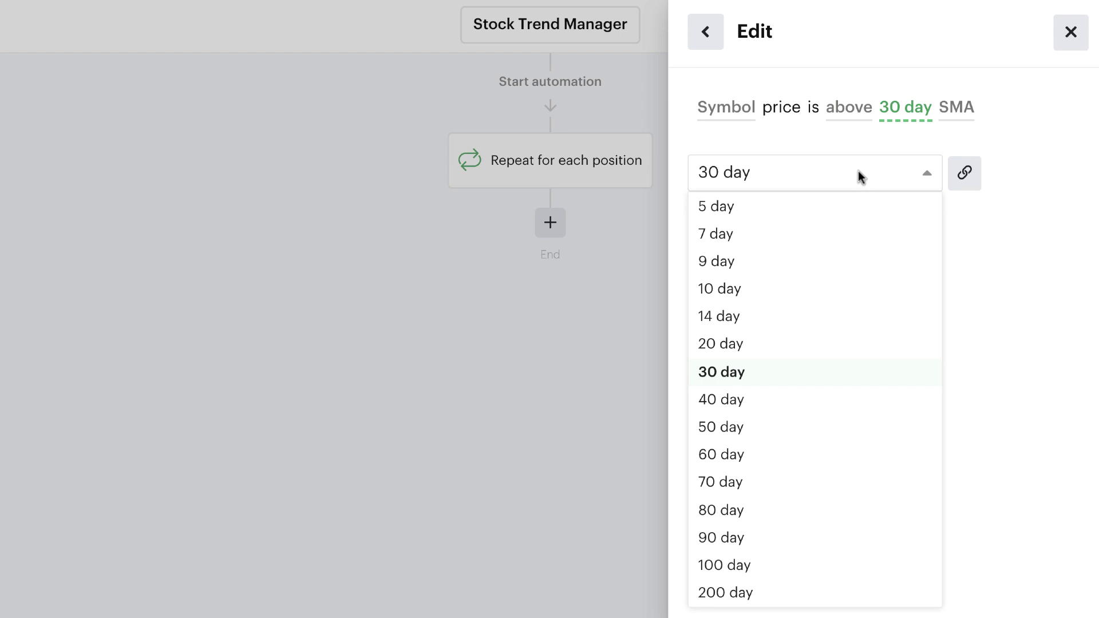
pyautogui.click(826, 590)
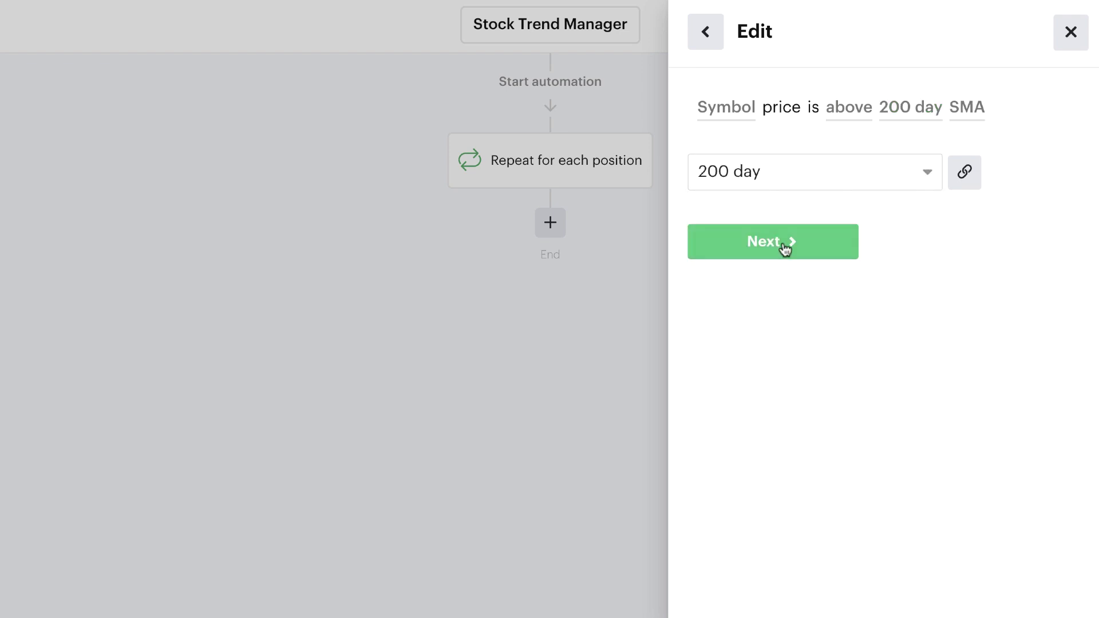
pyautogui.click(785, 249)
pyautogui.click(786, 249)
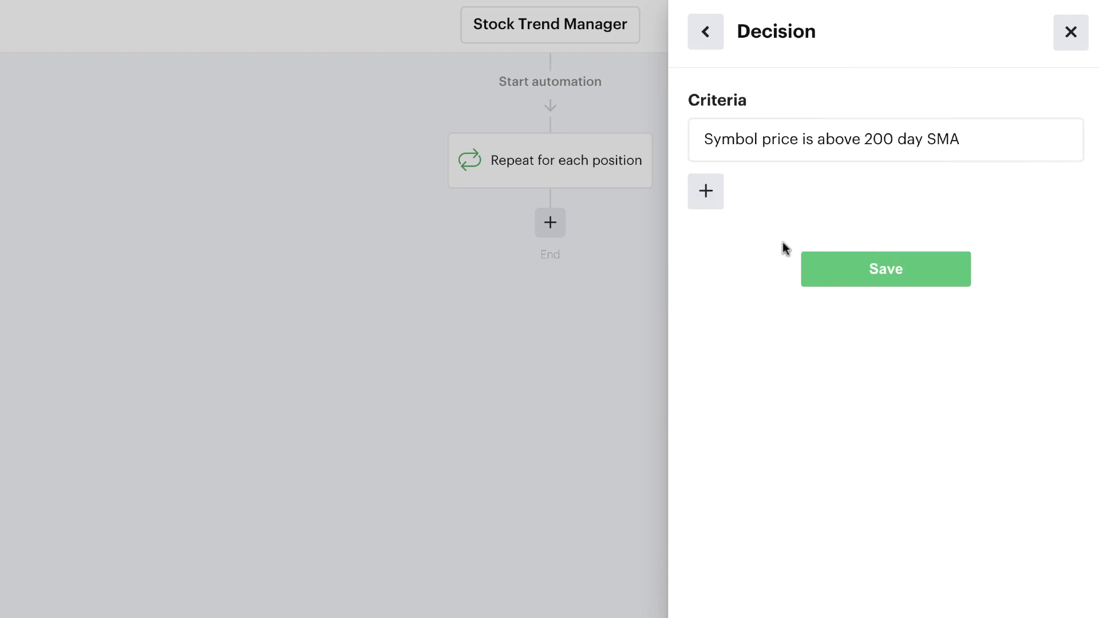
pyautogui.click(856, 275)
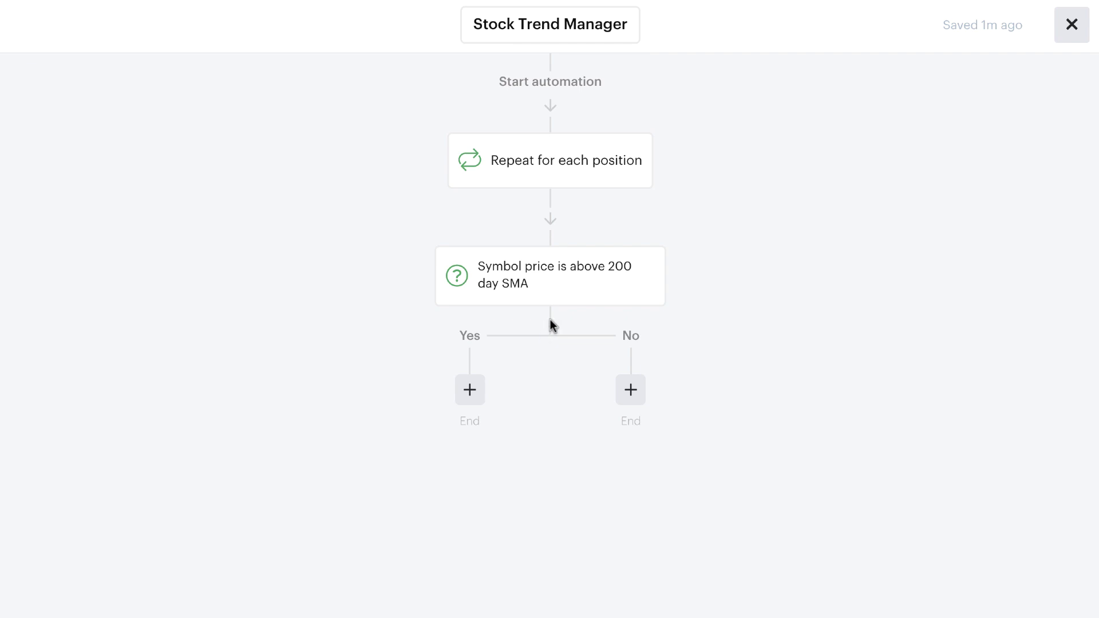
# - Add a Close Position action on the decision's No branch, linked to the repeater's Position, and save it
pyautogui.moveTo(574, 293)
pyautogui.click(630, 392)
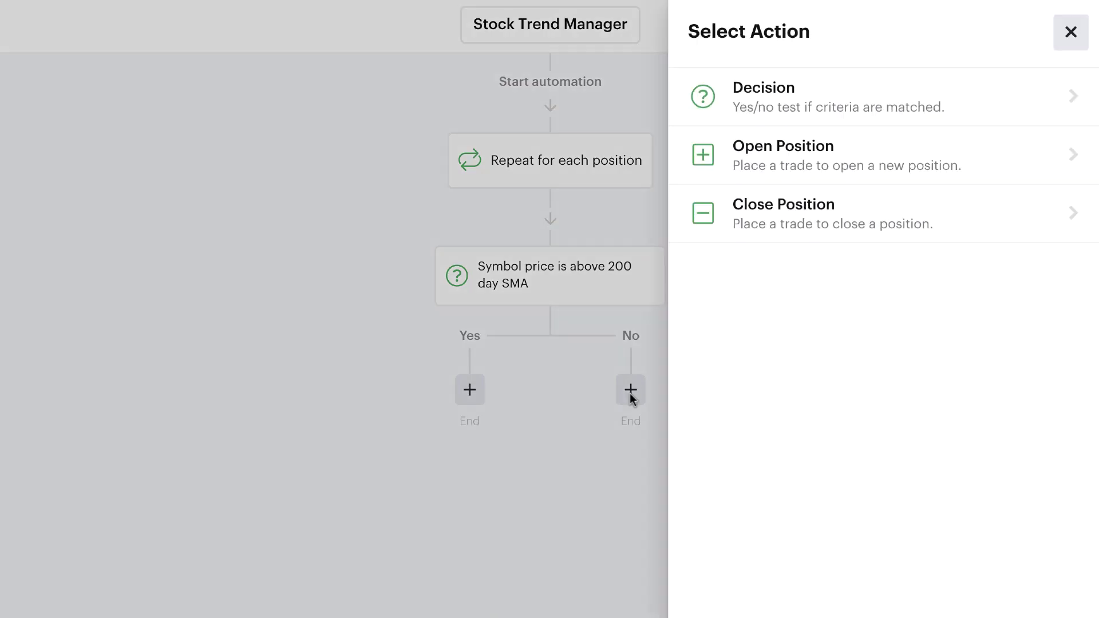
pyautogui.click(826, 215)
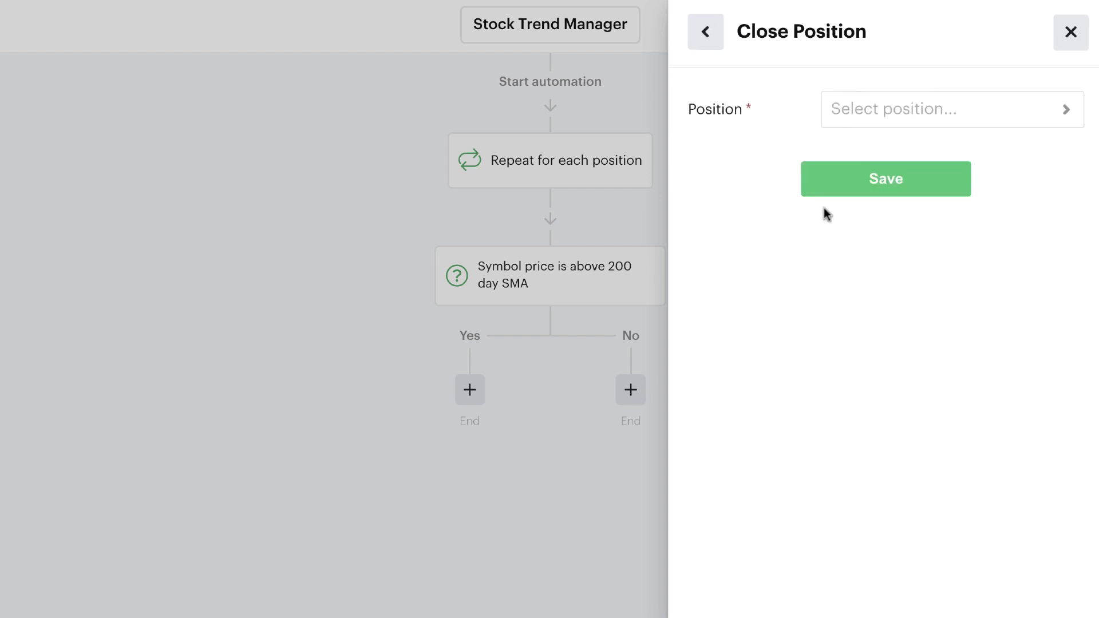
pyautogui.click(899, 119)
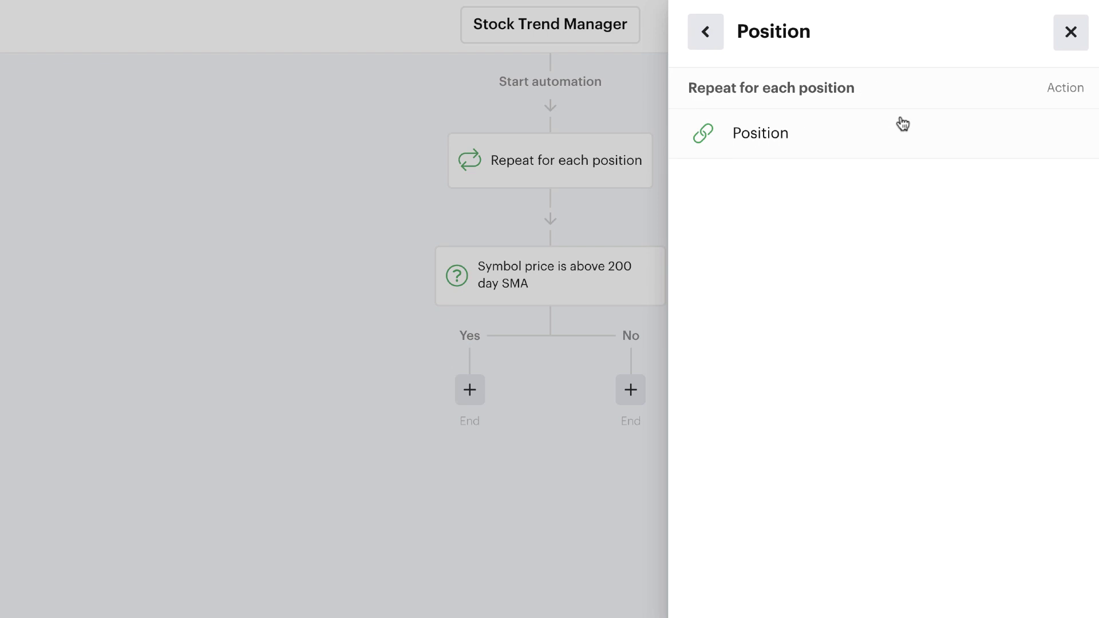
pyautogui.click(769, 143)
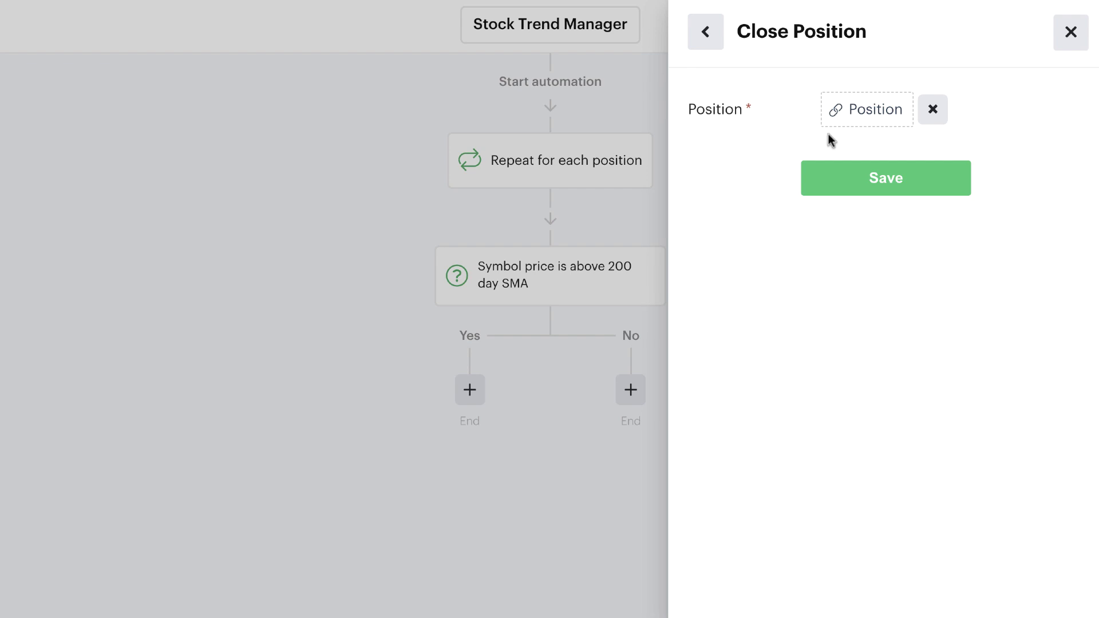
pyautogui.click(862, 176)
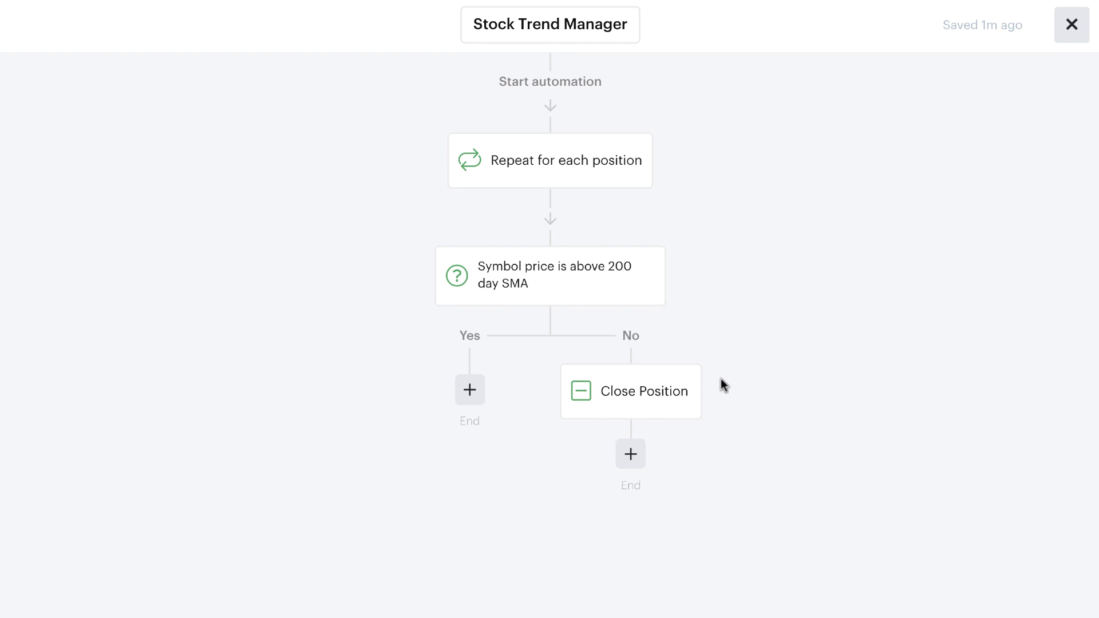
# - Close the automation editor, save the Stock Trend Manager monitor, and turn the bot on
pyautogui.click(1070, 25)
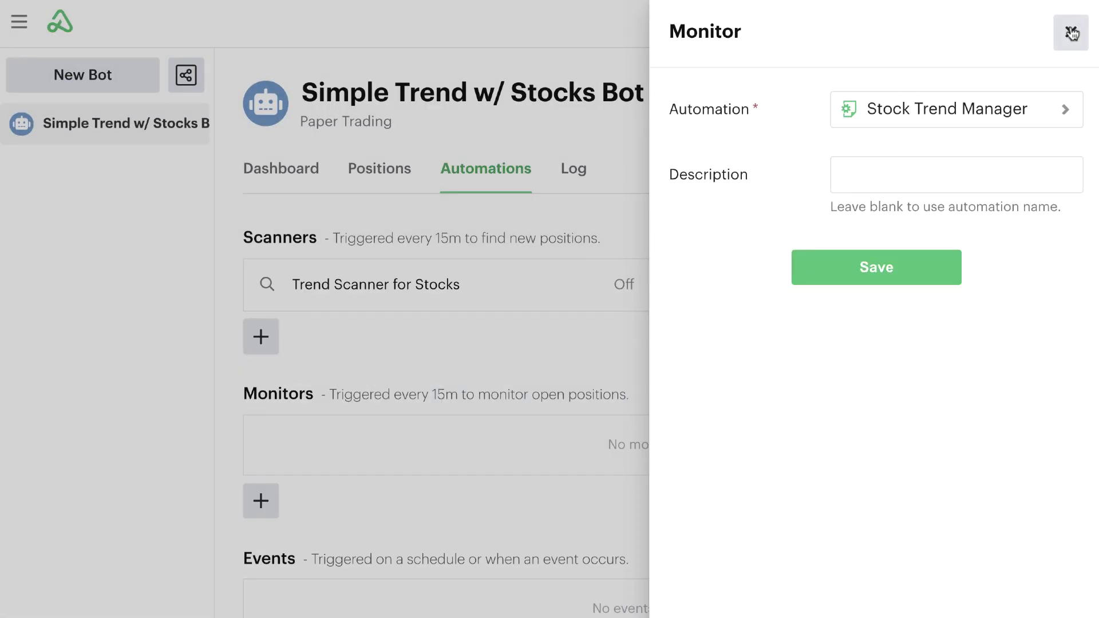
pyautogui.click(875, 268)
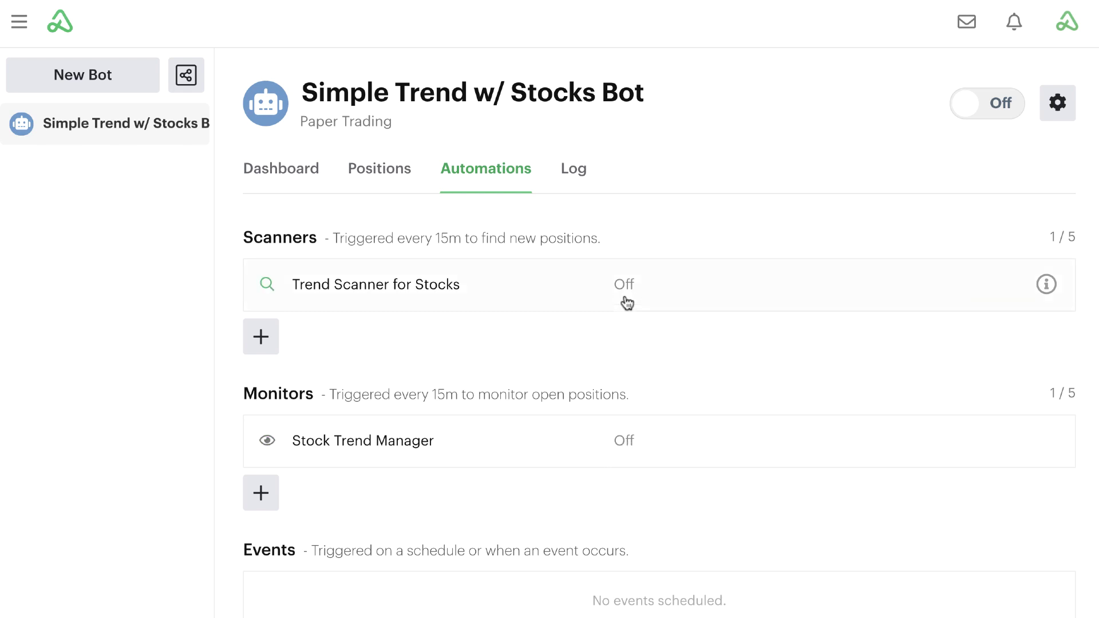
pyautogui.moveTo(627, 292)
pyautogui.click(987, 110)
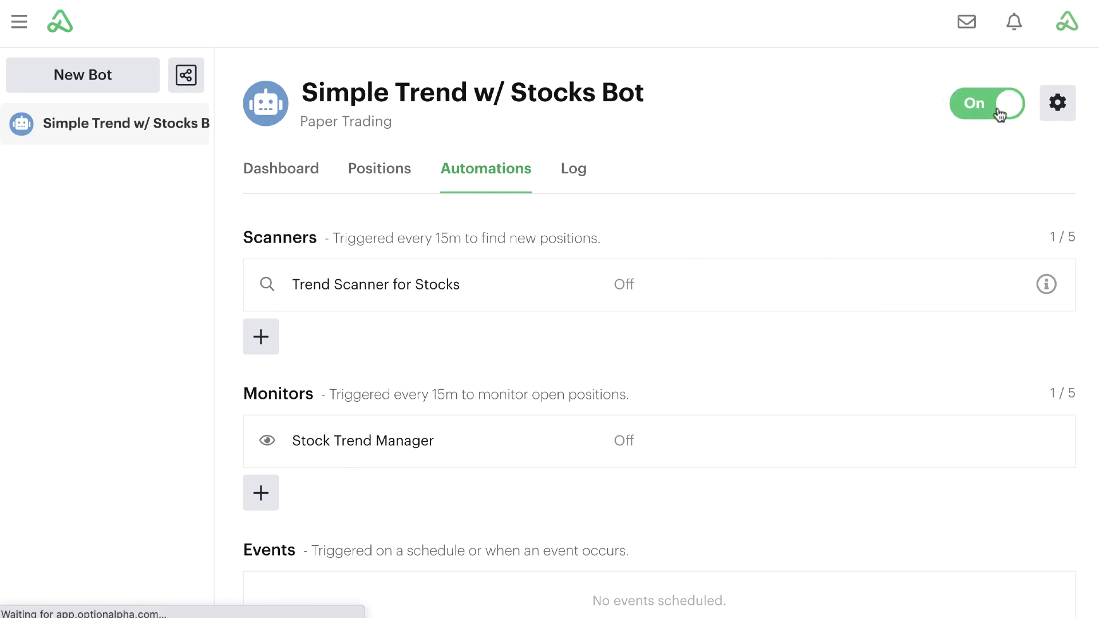